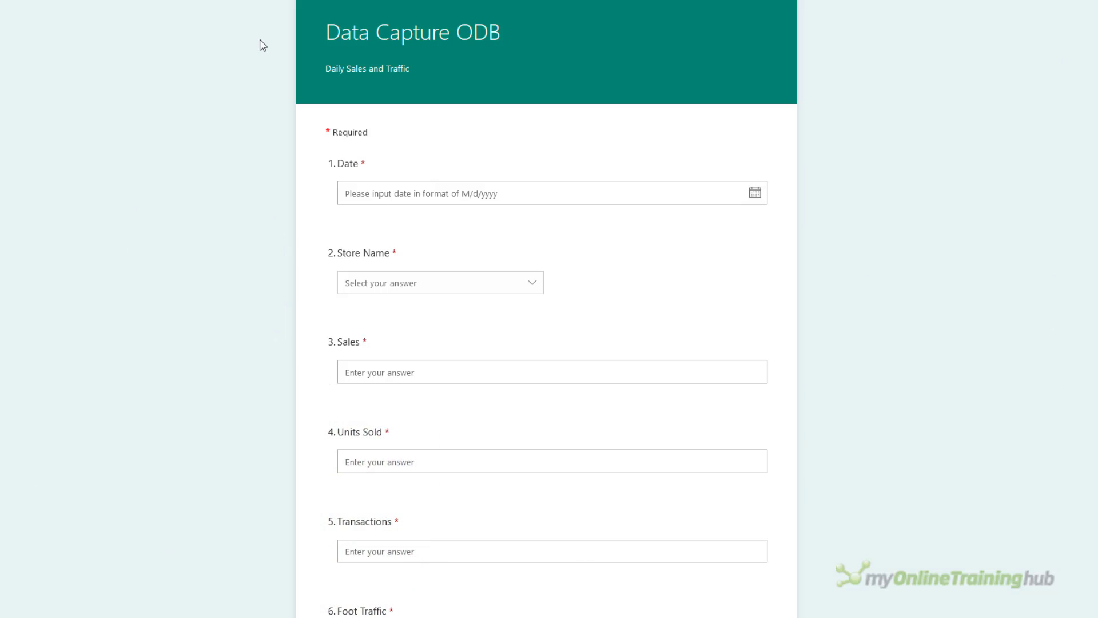
scroll(262, 45, down, 4)
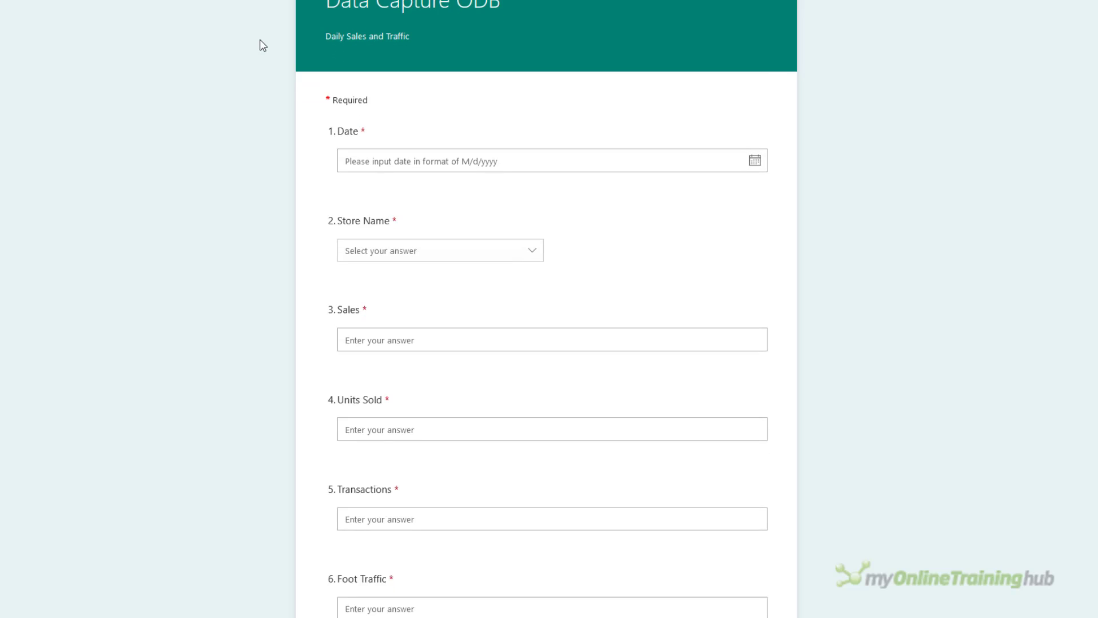
scroll(263, 45, up, 2)
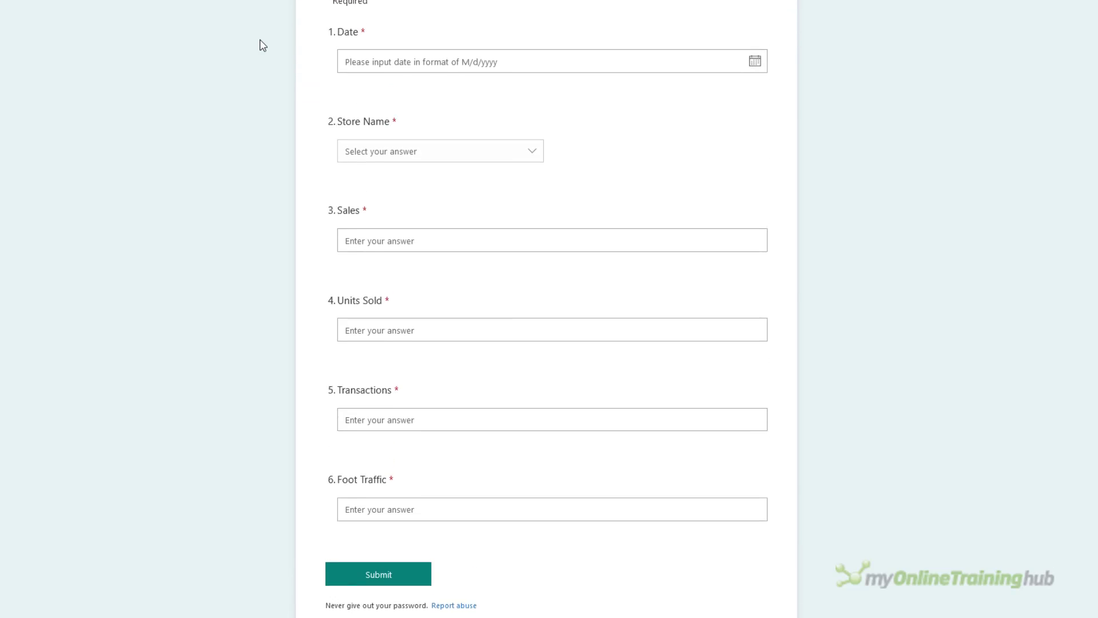
click(424, 91)
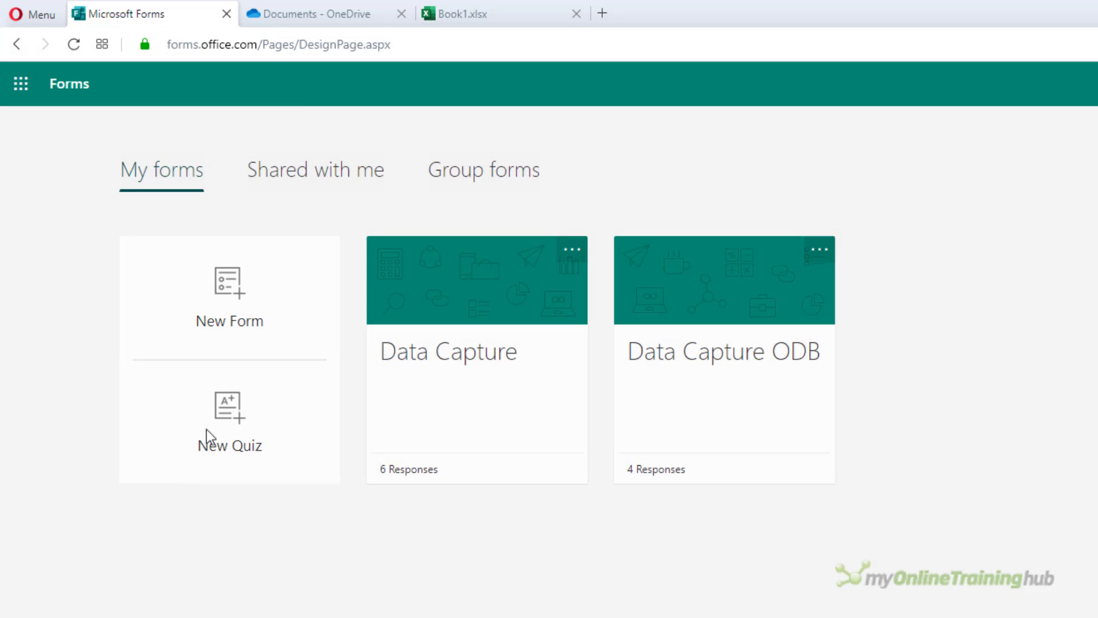
Switch to the Documents folder in OneDrive and check which kinds of new items can be created there
click(327, 13)
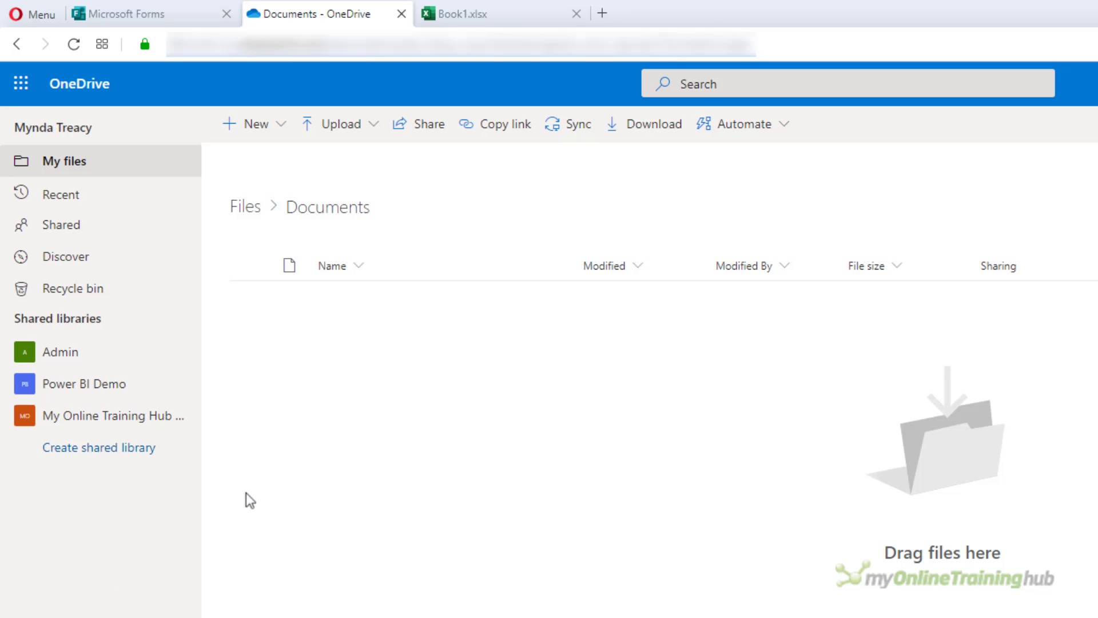
click(285, 123)
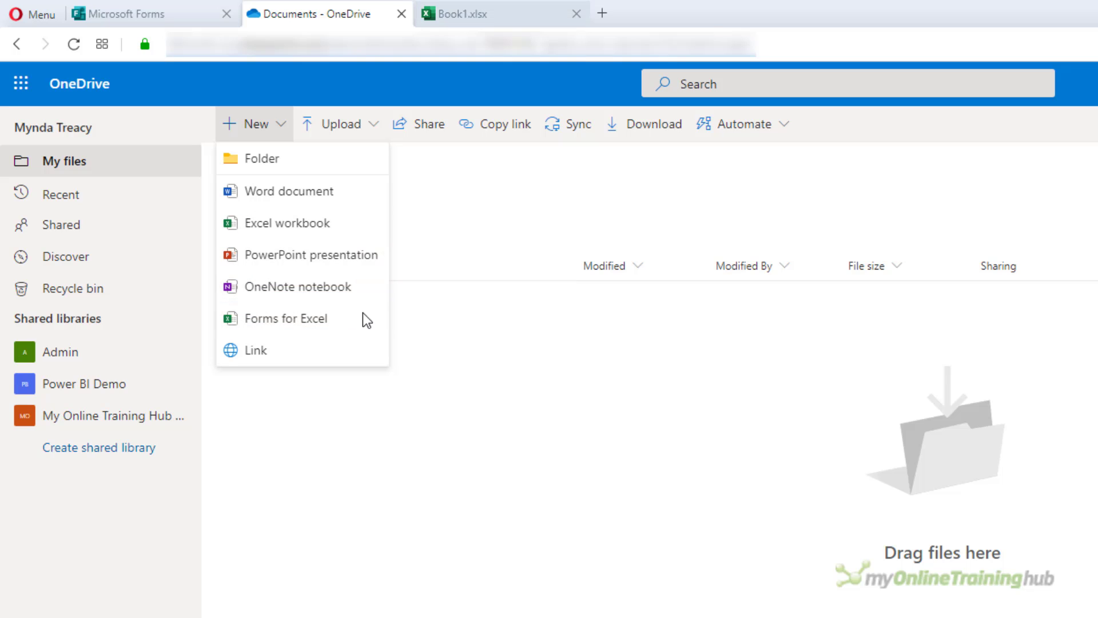
key(Escape)
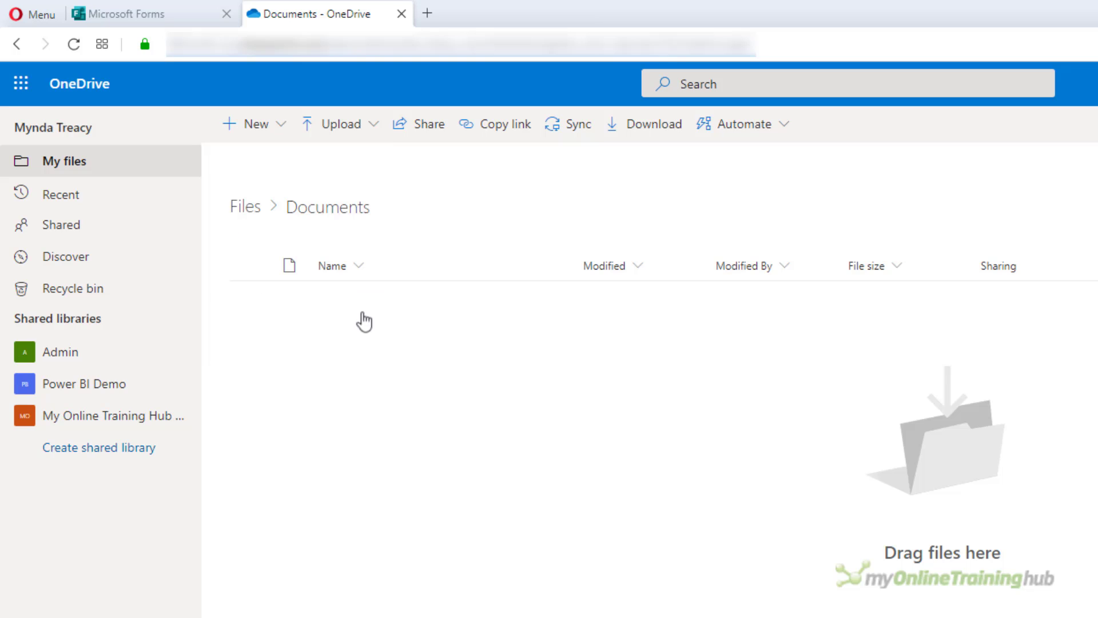
Open Excel online in a new browser tab from OneDrive and start a blank workbook
click(22, 84)
right_click(193, 243)
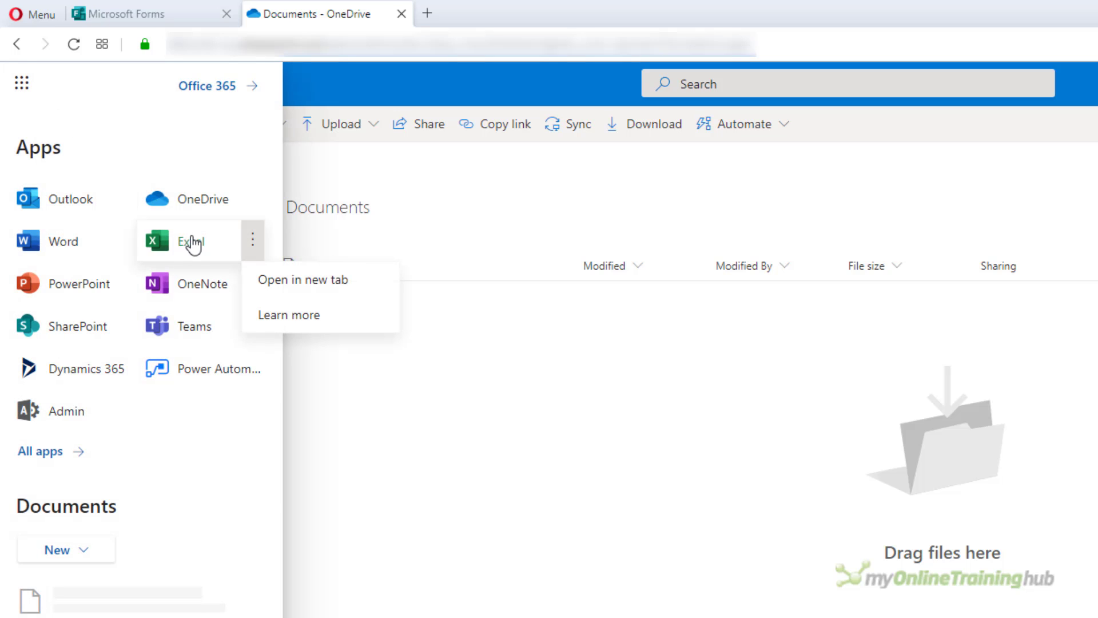
click(323, 276)
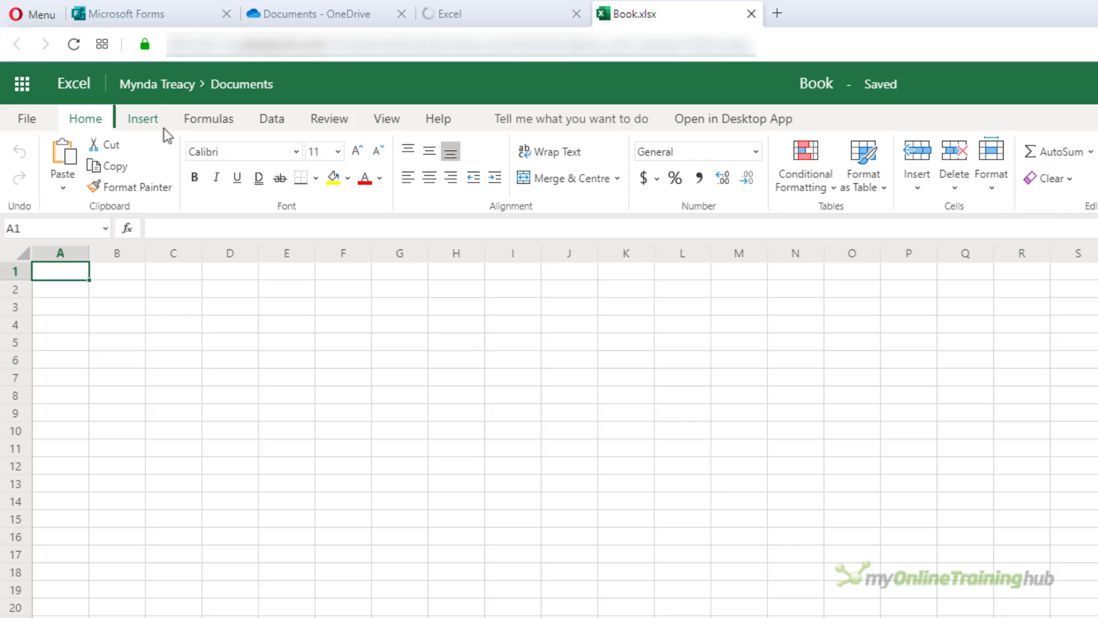
Insert a new Microsoft Forms form into the blank workbook
click(142, 120)
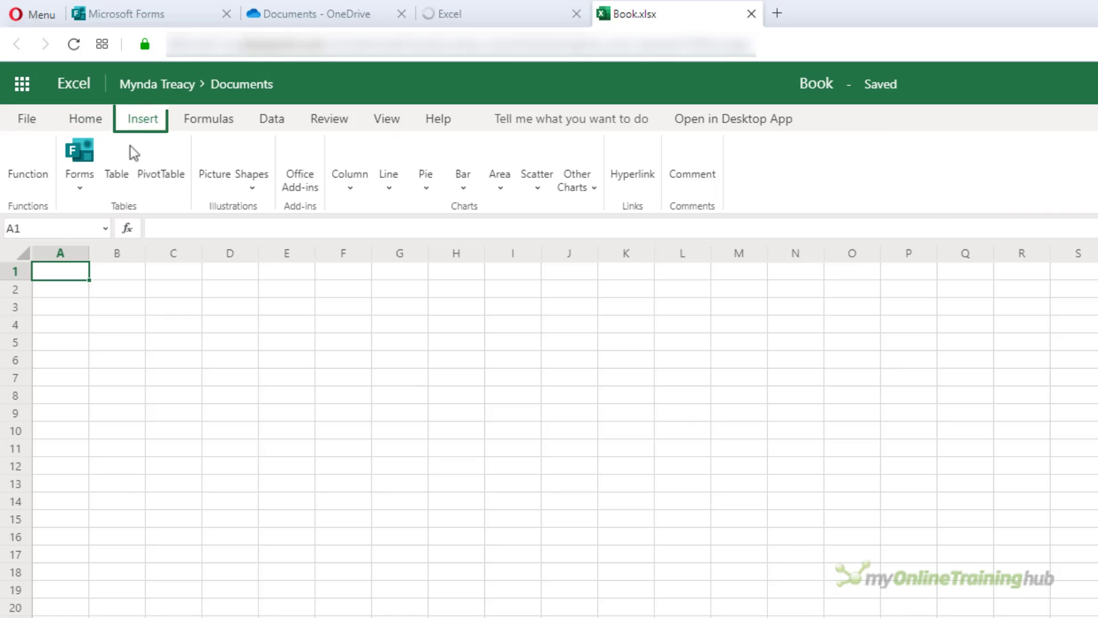
click(74, 187)
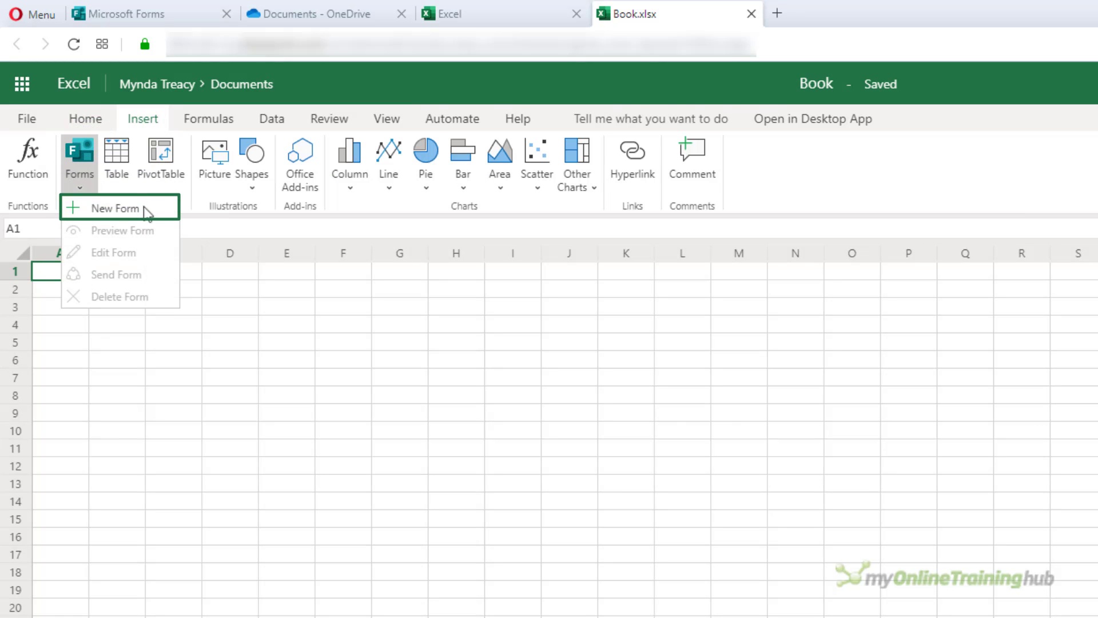
click(145, 213)
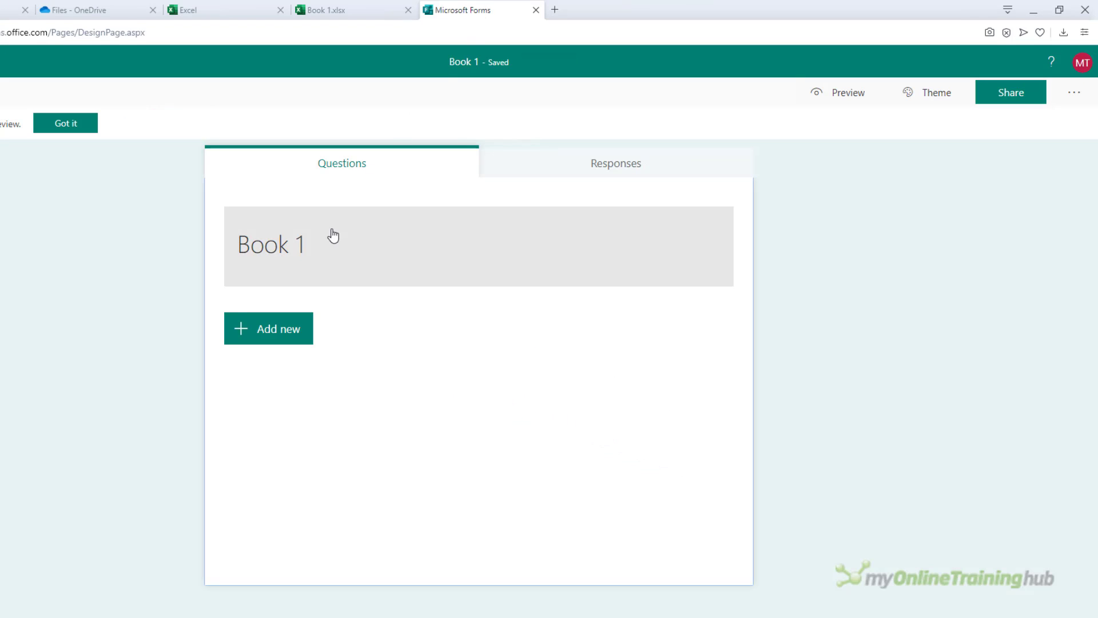
Title the form "Sales Tracking" and give it the description "Enter Daily Sales Data"
click(333, 235)
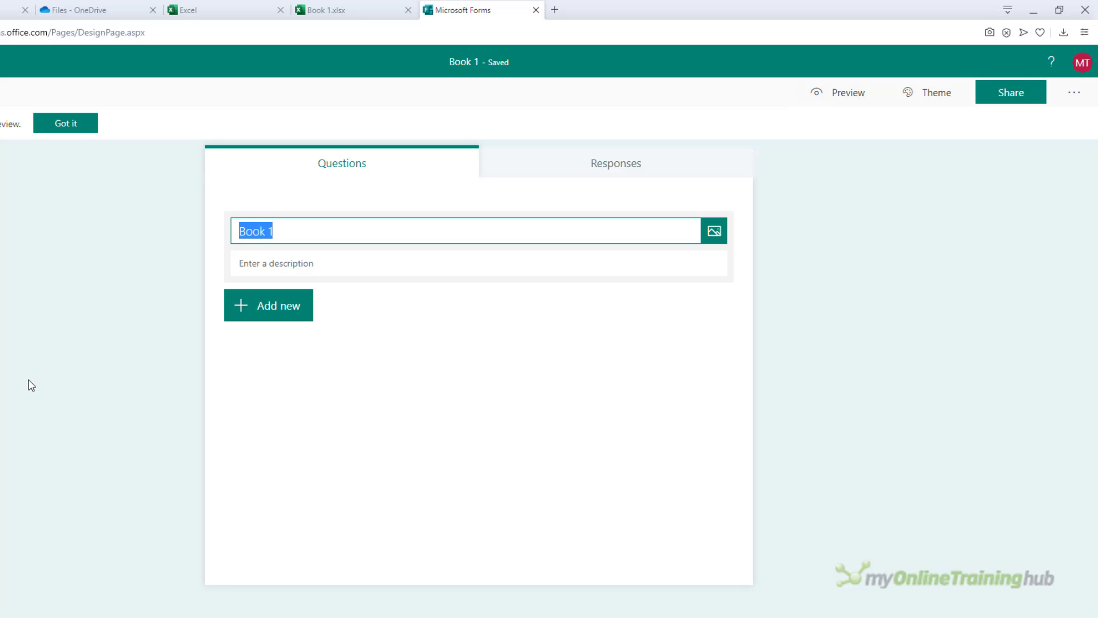
text(Sales Tracking)
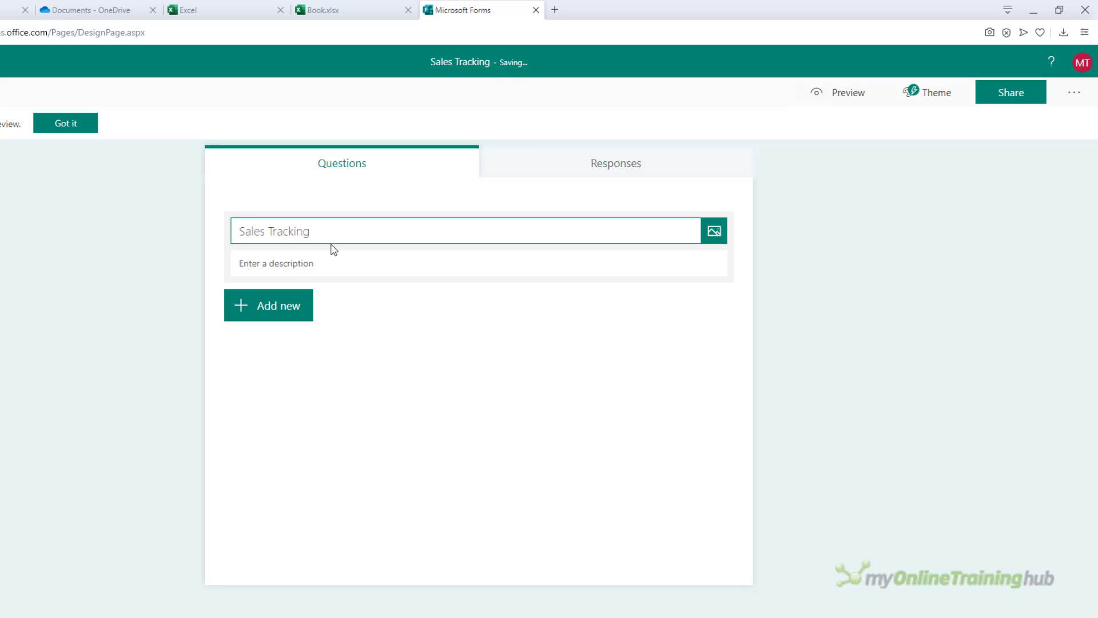
key(Tab)
text(Enter Daily Sales Data)
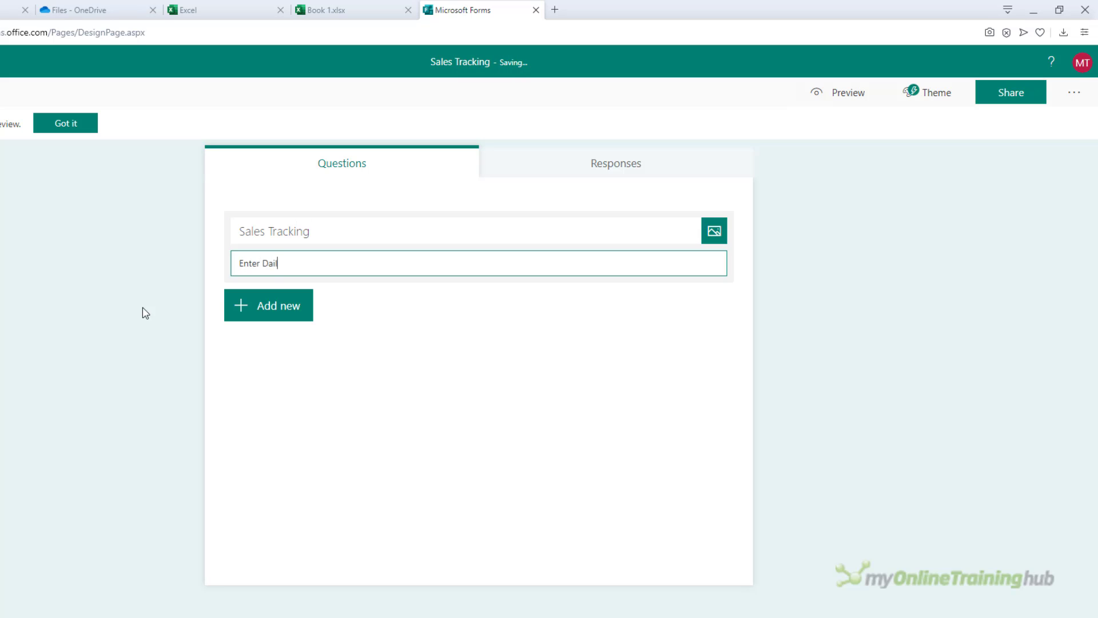
Add a date question titled "Date" to the form and make it required
click(253, 310)
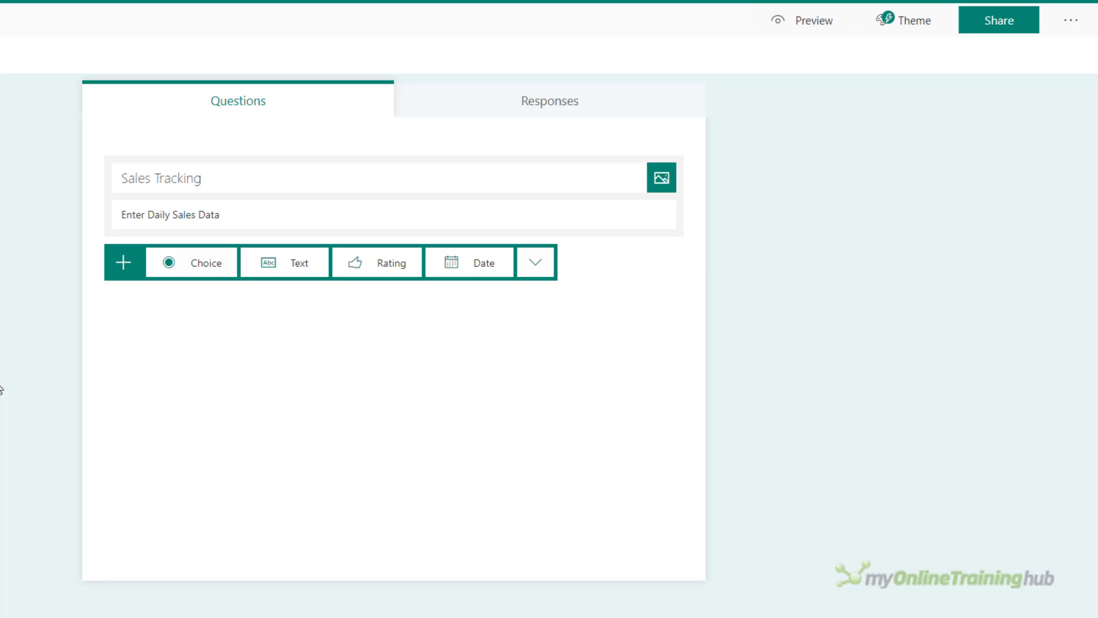
click(534, 264)
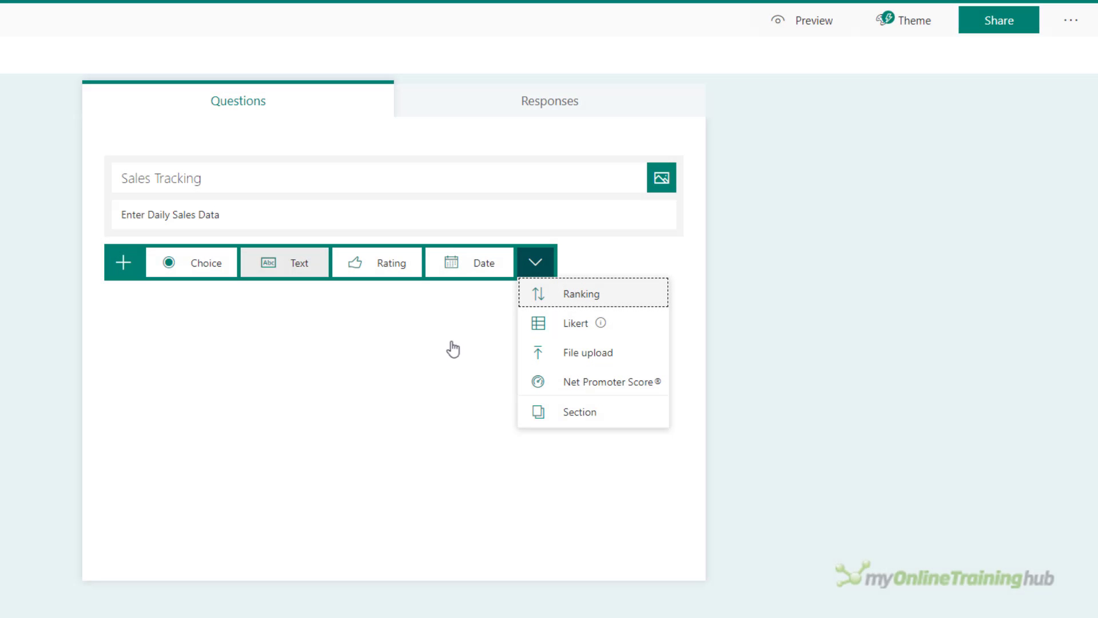
click(444, 276)
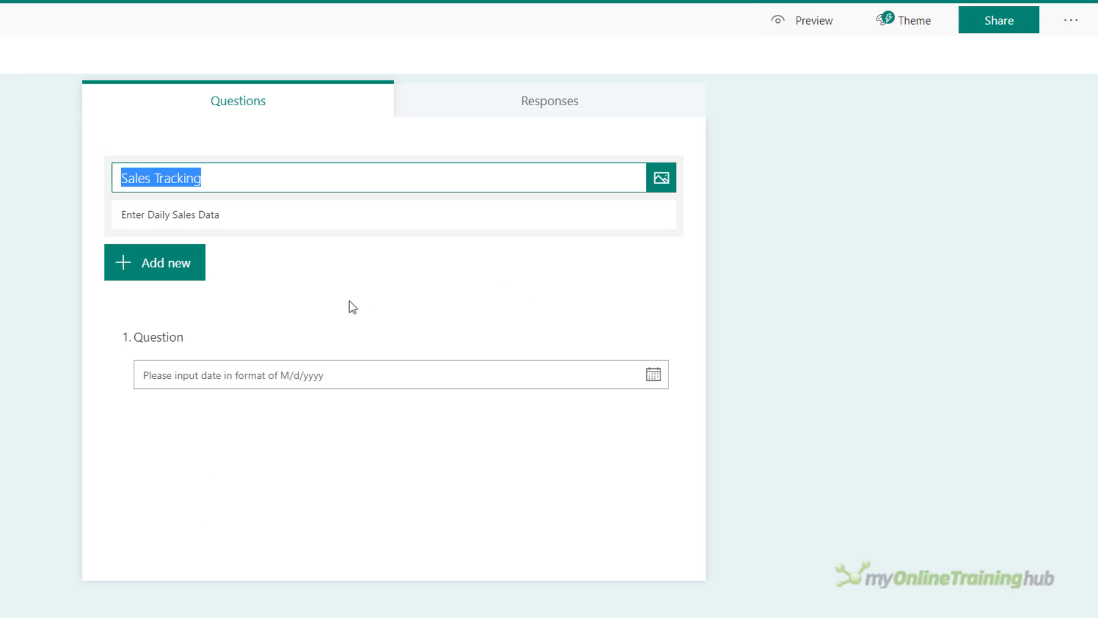
click(209, 356)
text(Date)
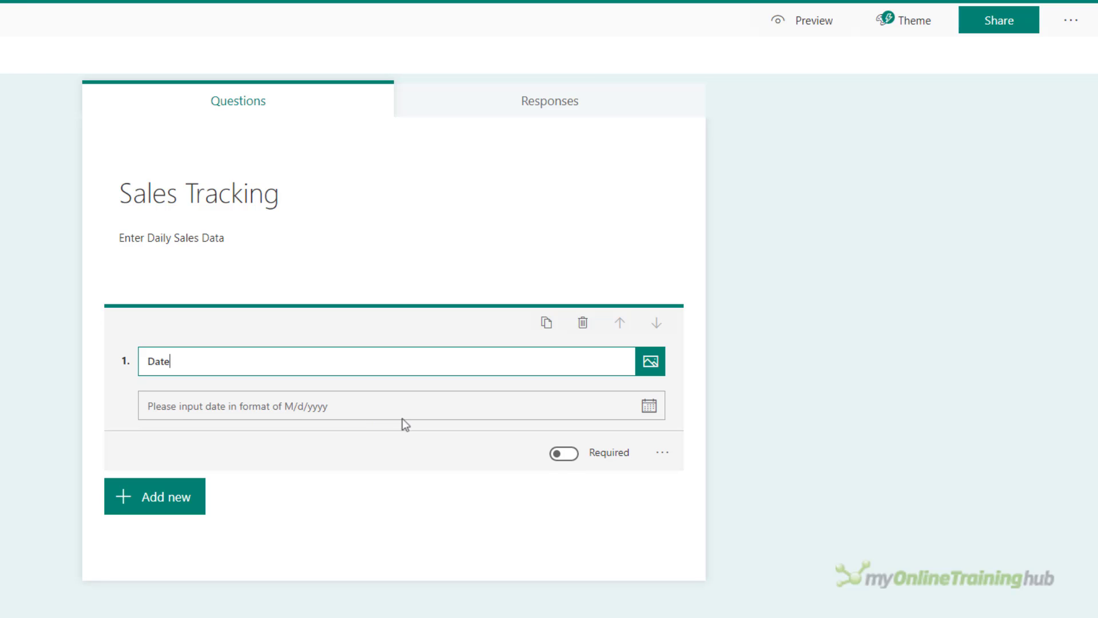
click(566, 458)
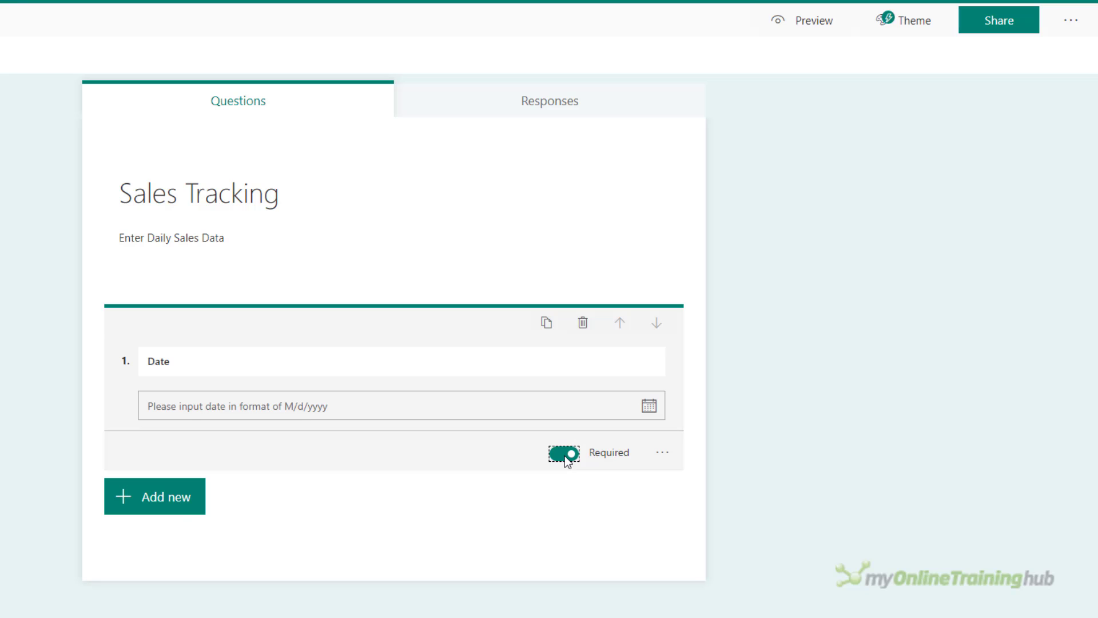
Add a choice question titled "Store Name" with the options Mooloolaba, Bli Bli, Capalaba and Gympie
click(176, 514)
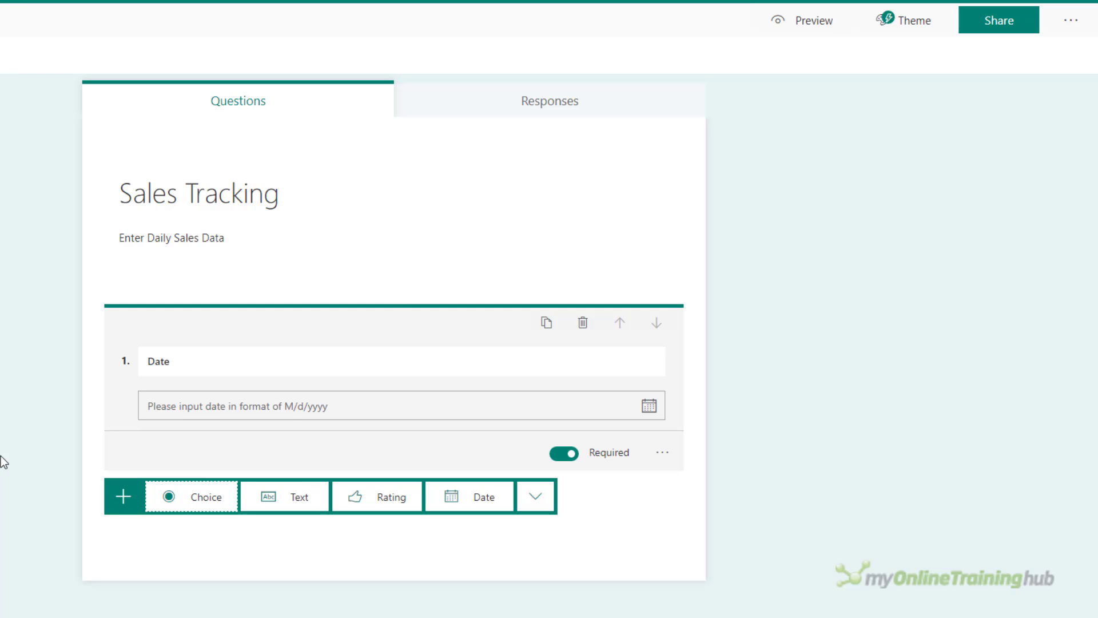
click(174, 497)
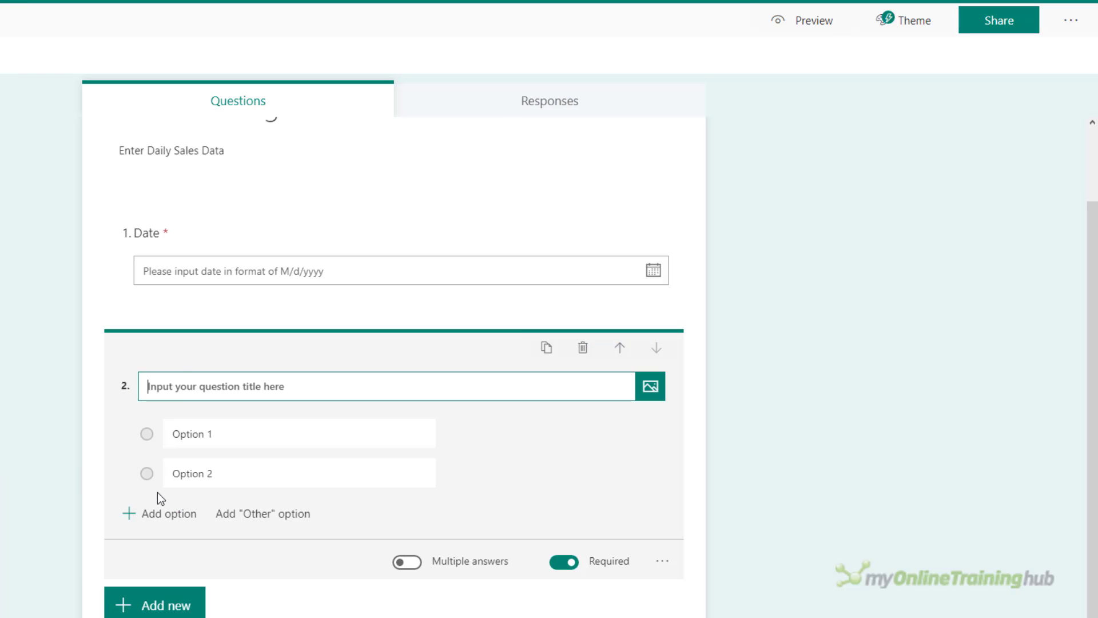
text(Store Name)
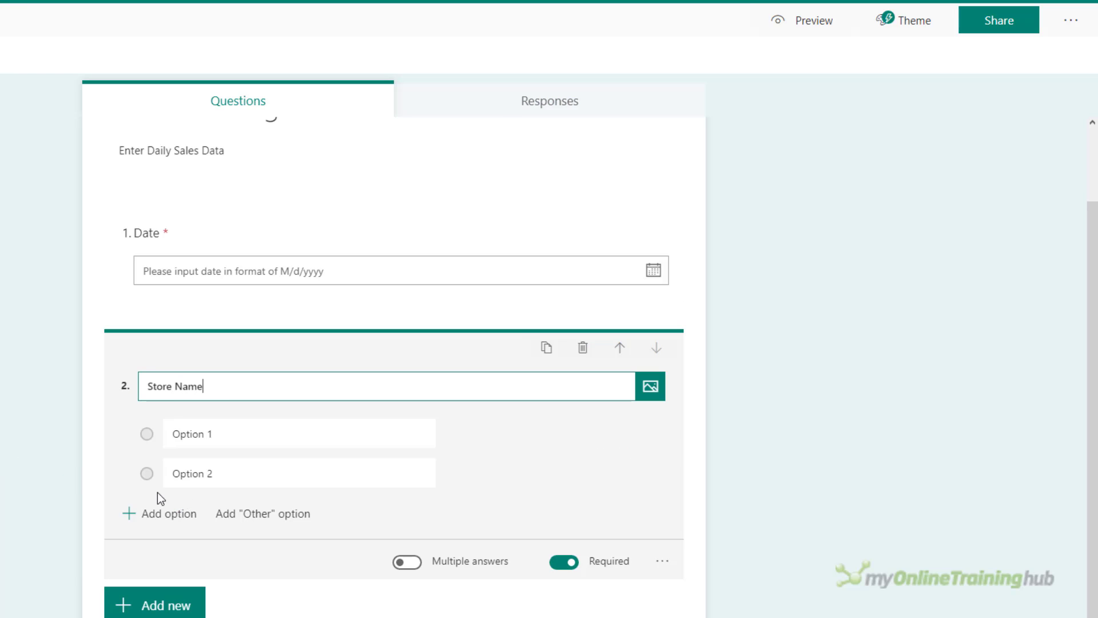
click(240, 439)
text(Mooloolaba)
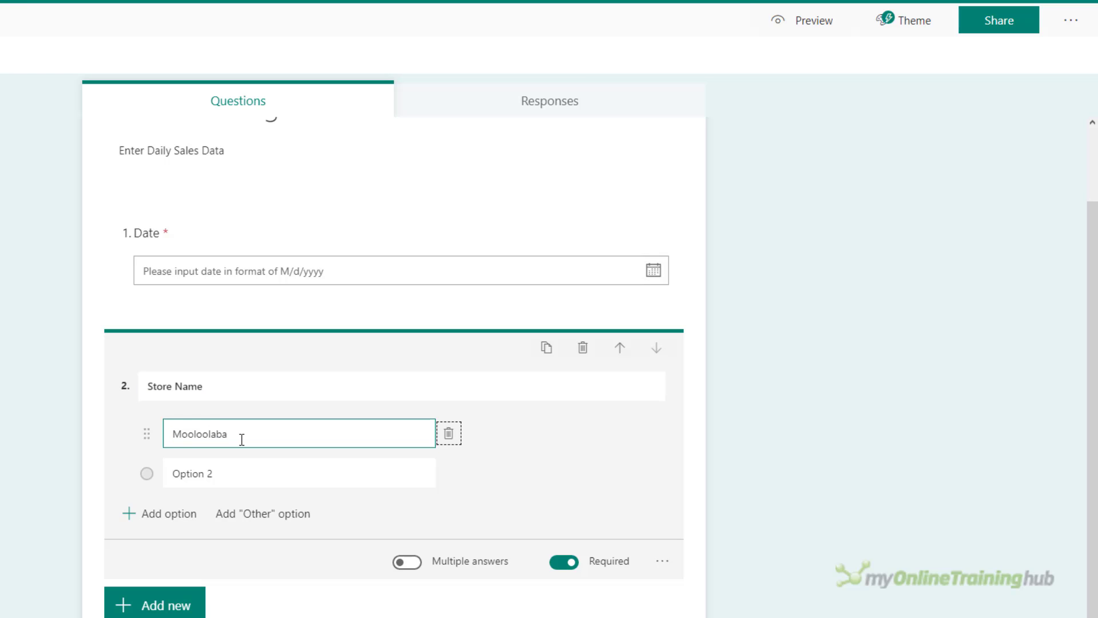
key(Tab)
text(Bli Bli)
click(171, 514)
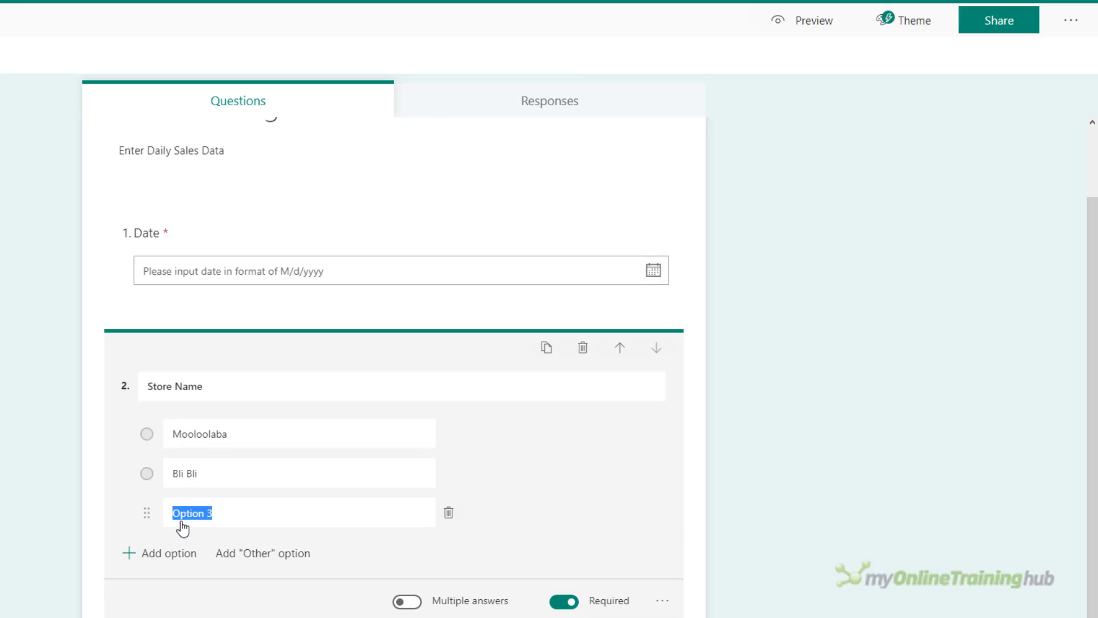
text(Capalaba)
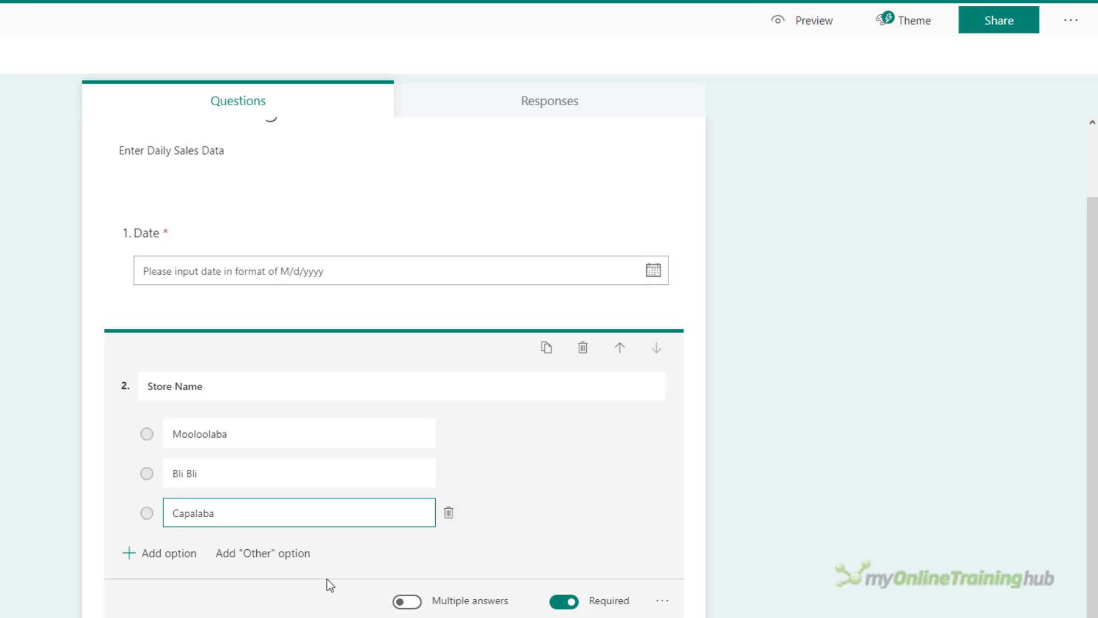
key(Return)
text(Gympie)
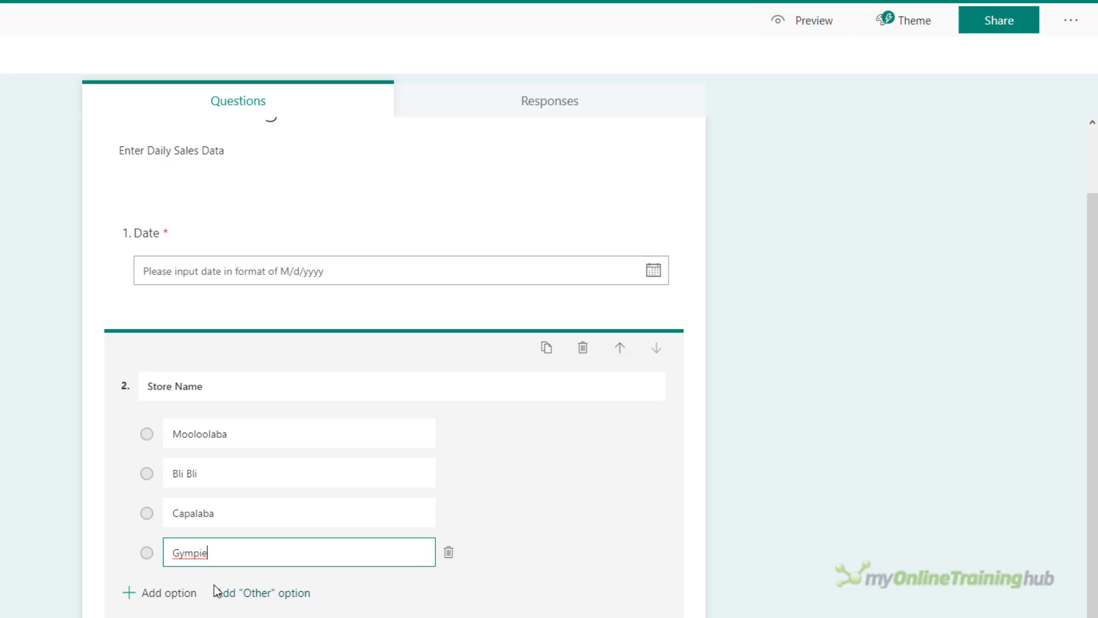
Change the Store Name question so its options are presented as a drop-down
scroll(216, 591, down, 2)
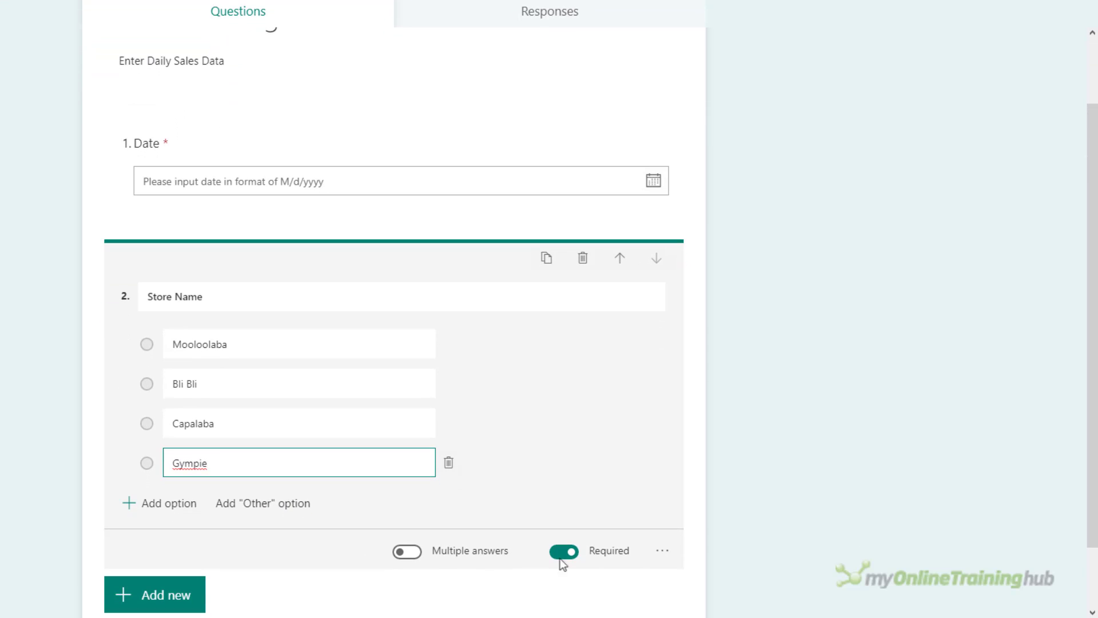
click(663, 553)
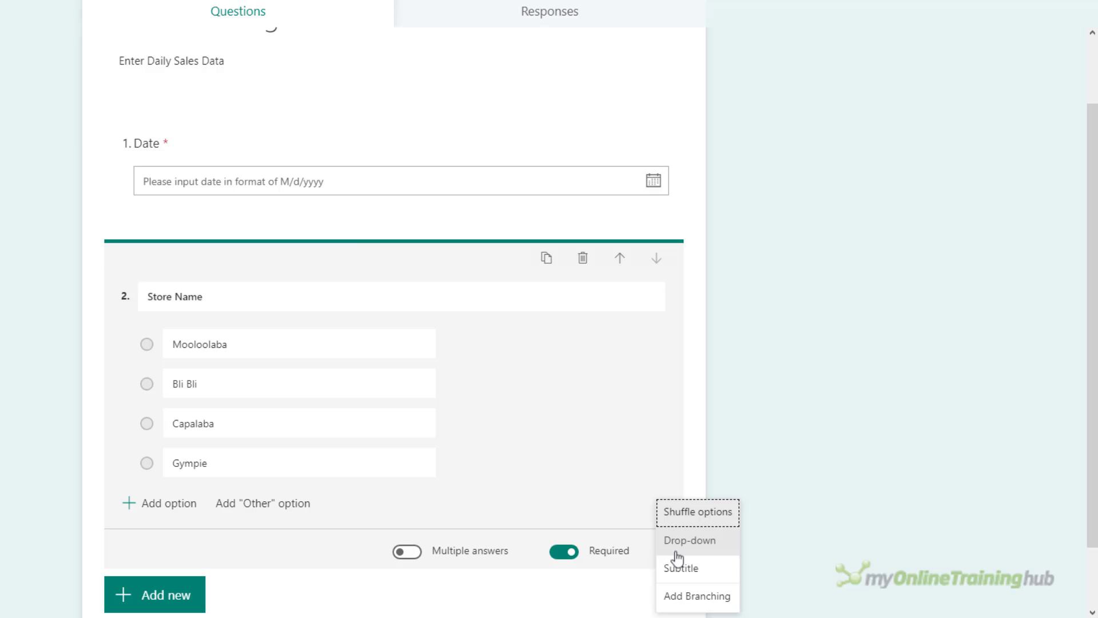
click(731, 550)
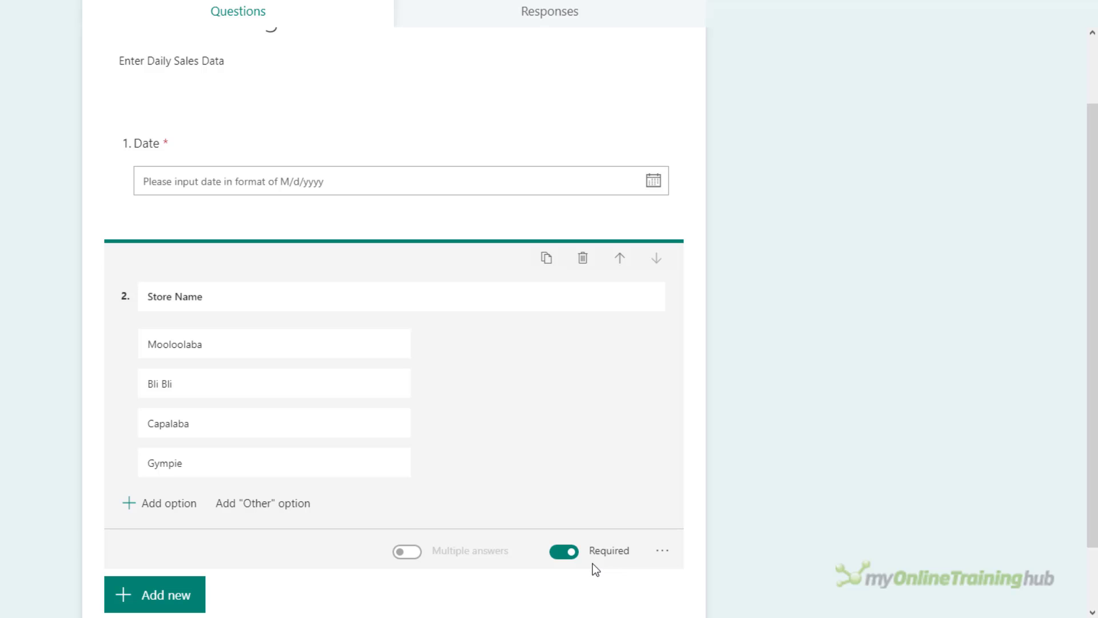
Add a text question titled "Sales $" below the Store Name question
click(175, 595)
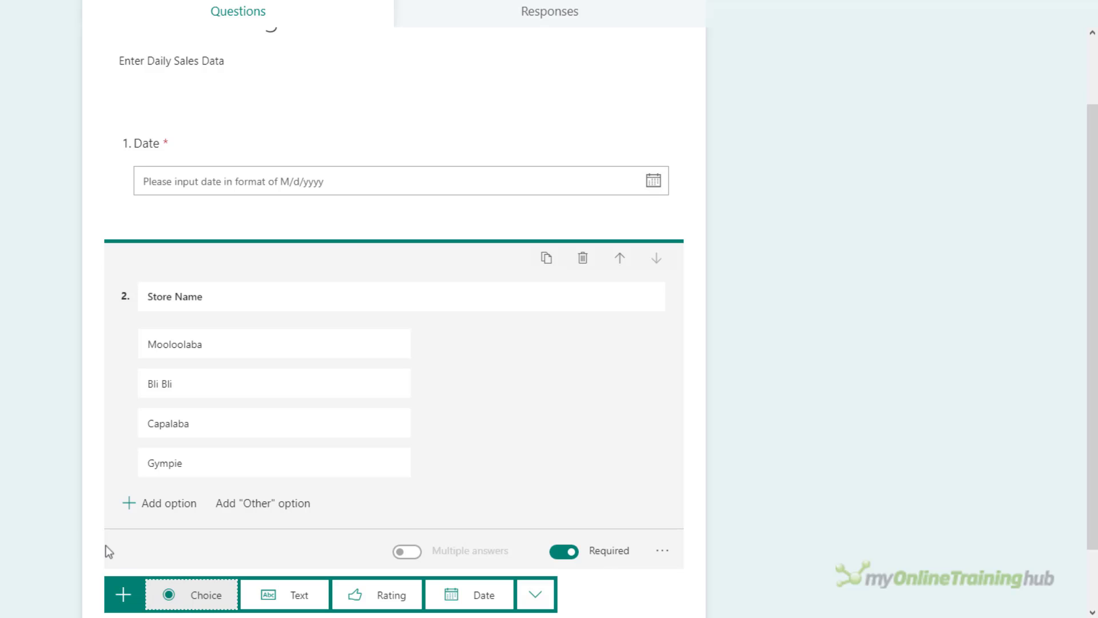
scroll(12, 481, down, 2)
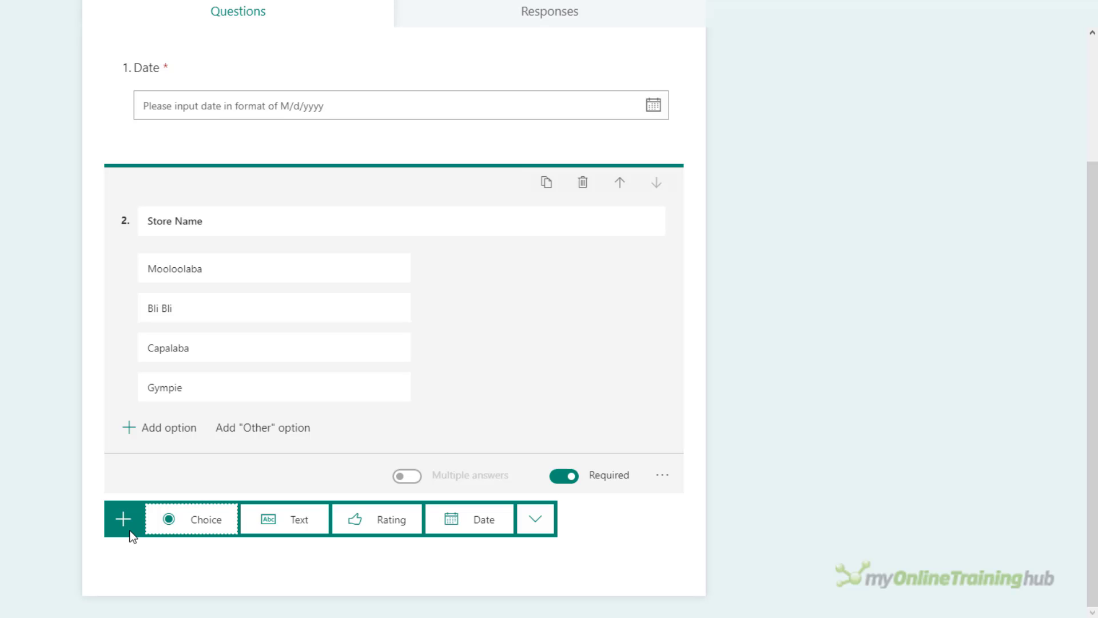
click(280, 525)
text(Sales $)
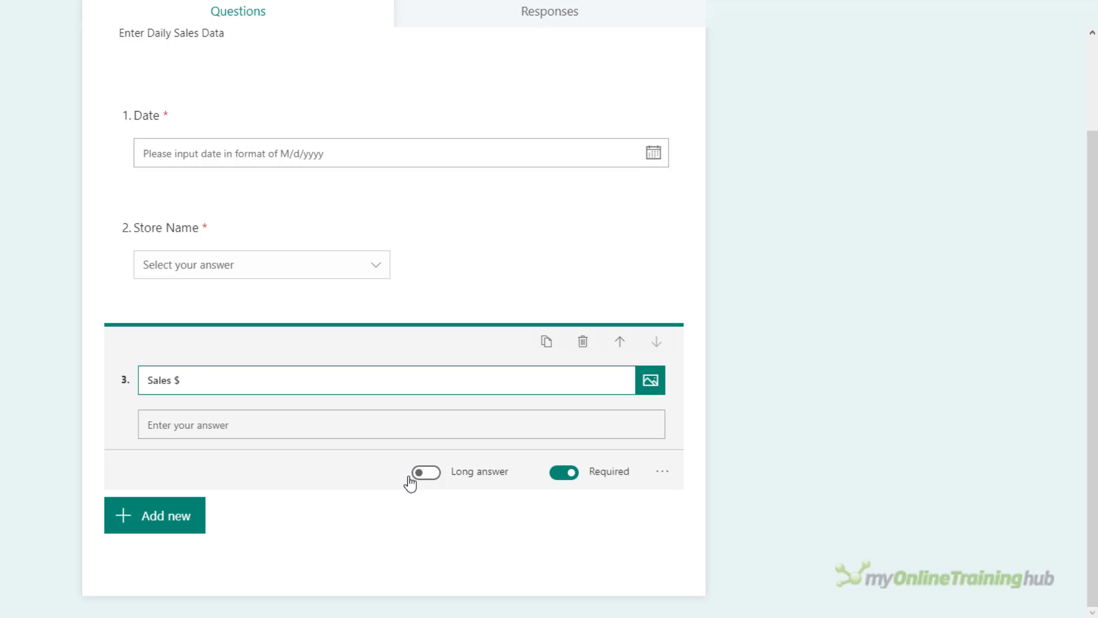
Add a restriction to the Sales $ question so that its answer must be a number
click(662, 473)
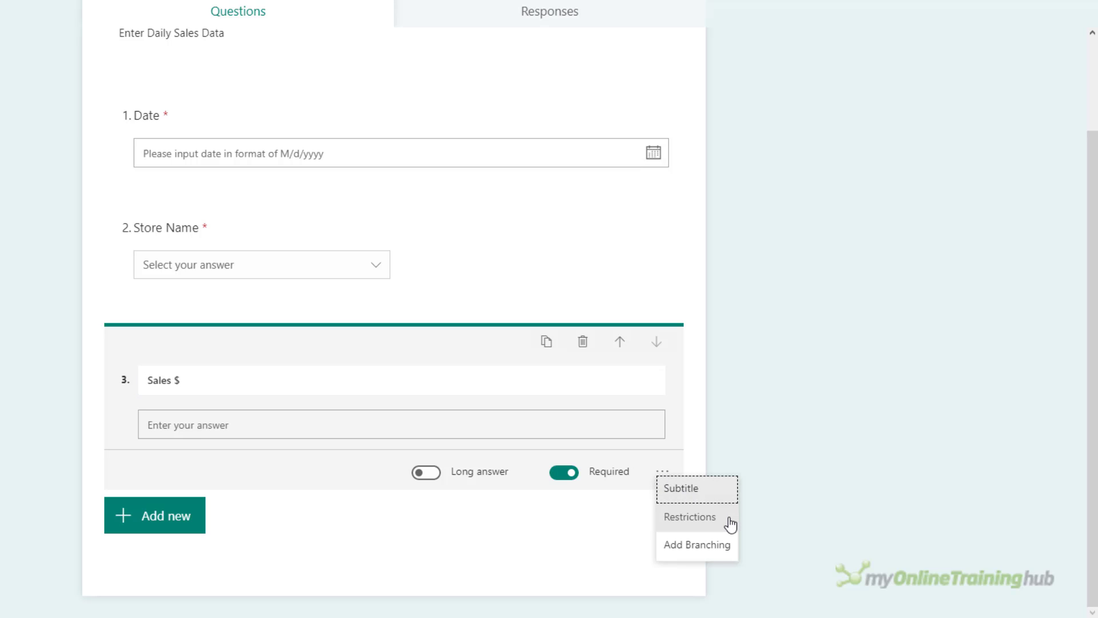
click(729, 522)
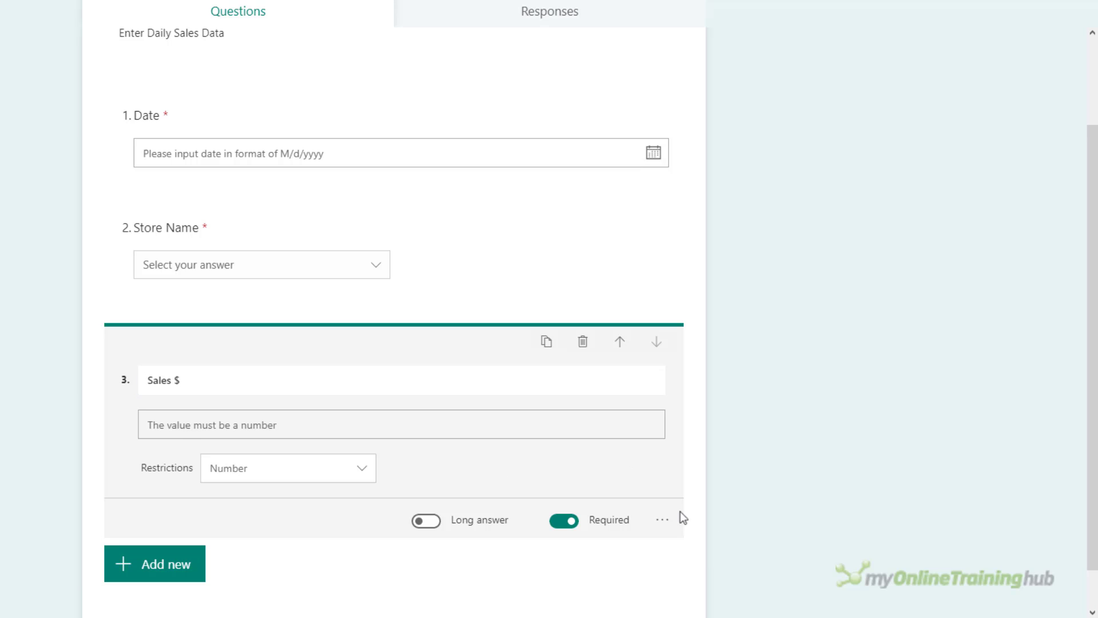
click(366, 480)
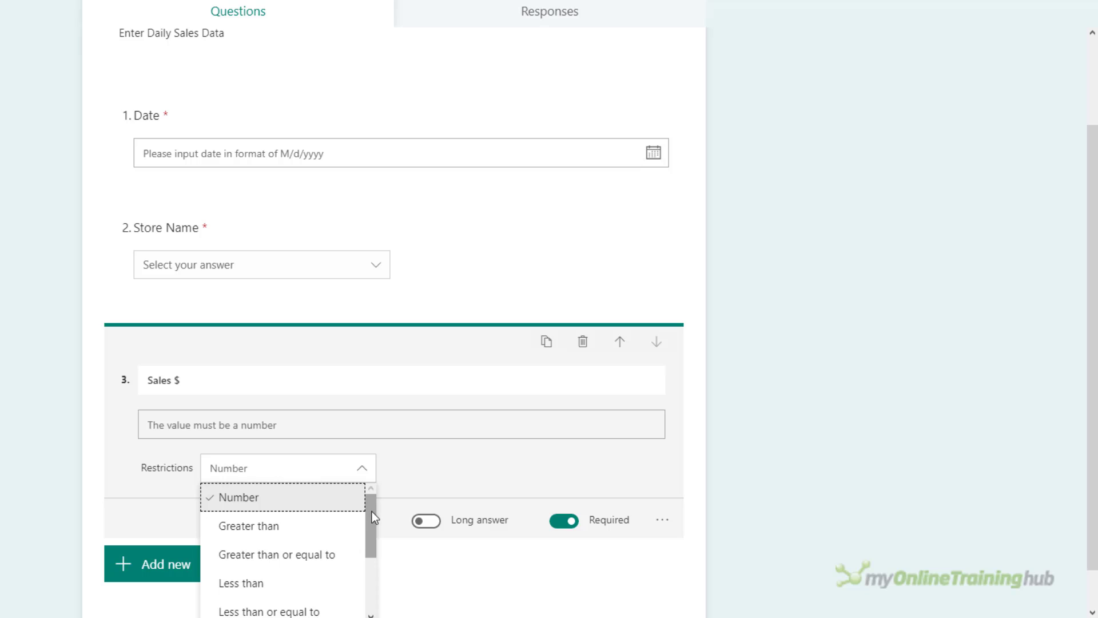
mouse_move(371, 512)
mouse_down()
mouse_move(375, 564)
mouse_move(365, 507)
mouse_up()
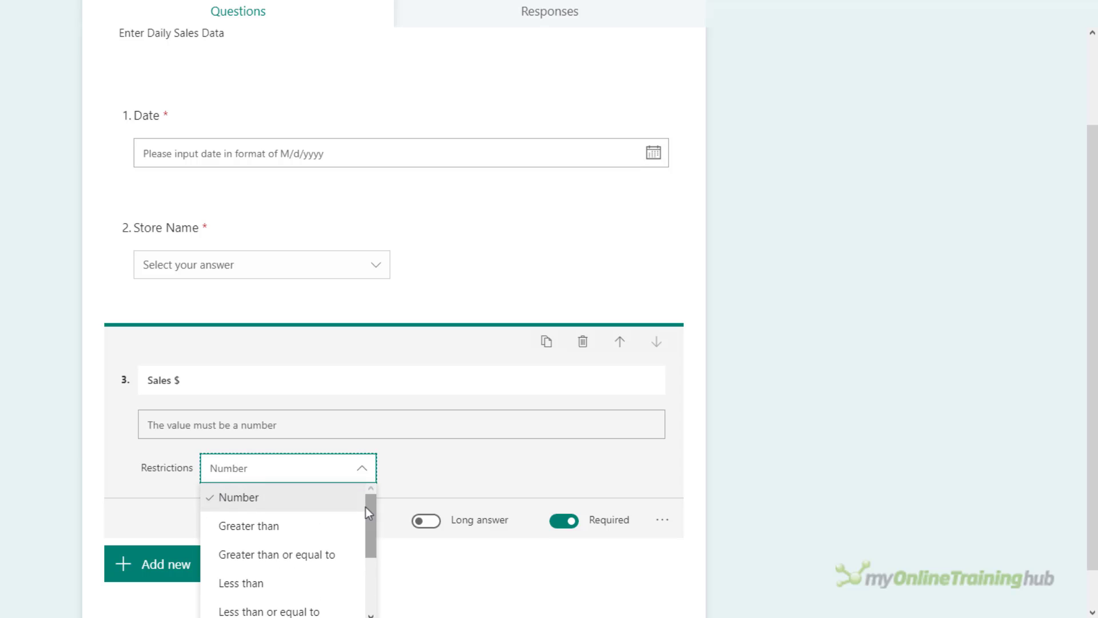
click(342, 506)
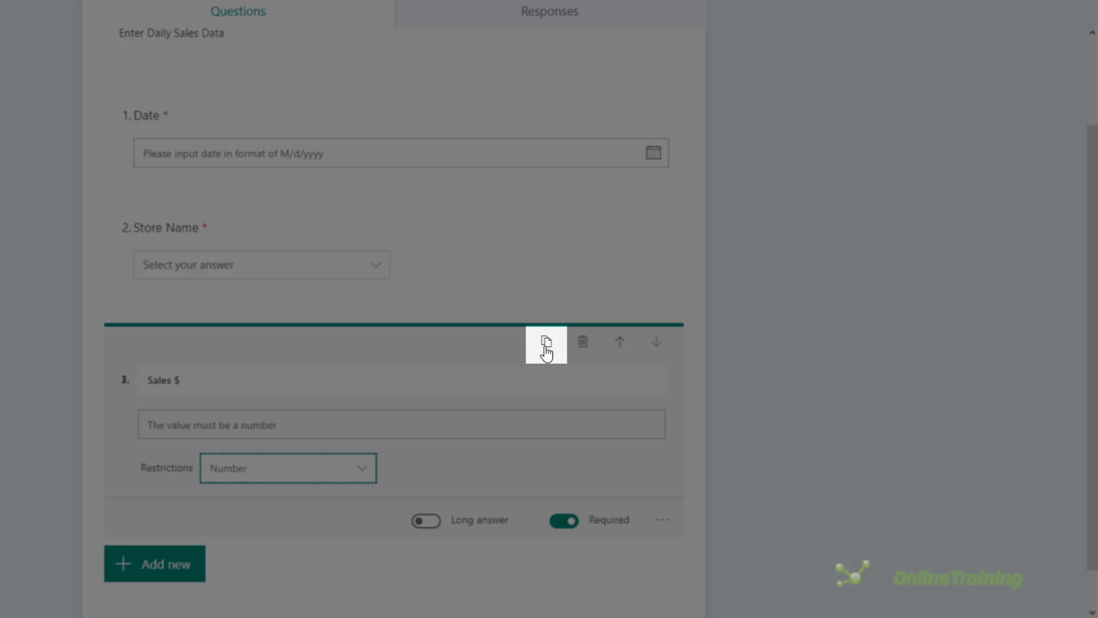
Duplicate the Sales $ question into three more required number questions titled "Units Sold", "Transactions" and "Foot Traffic"
click(546, 345)
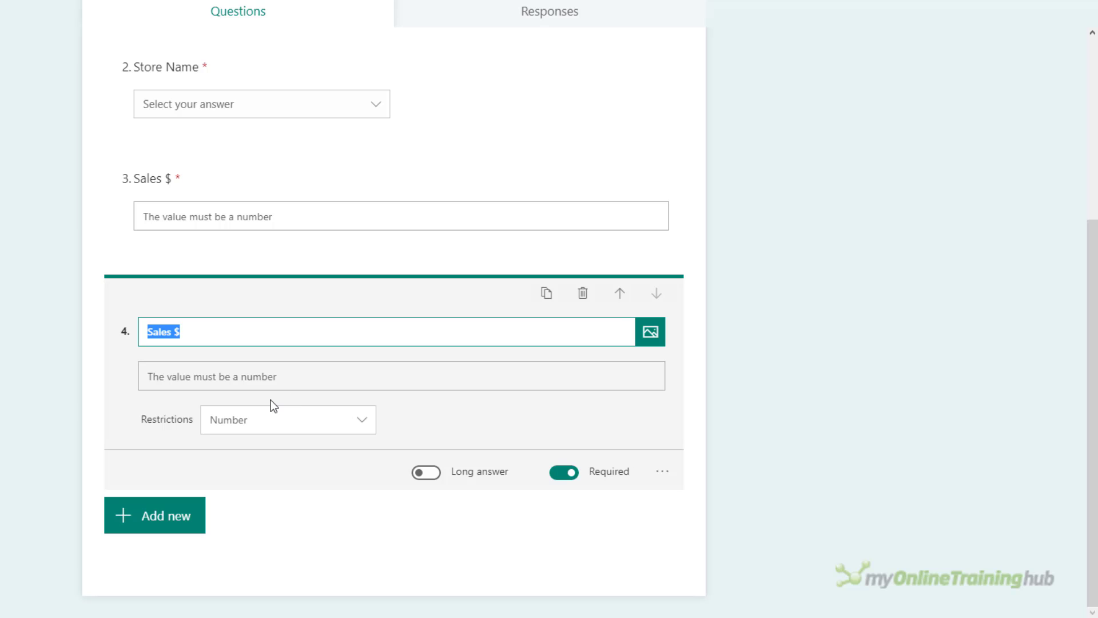
text(Units Sold)
click(546, 300)
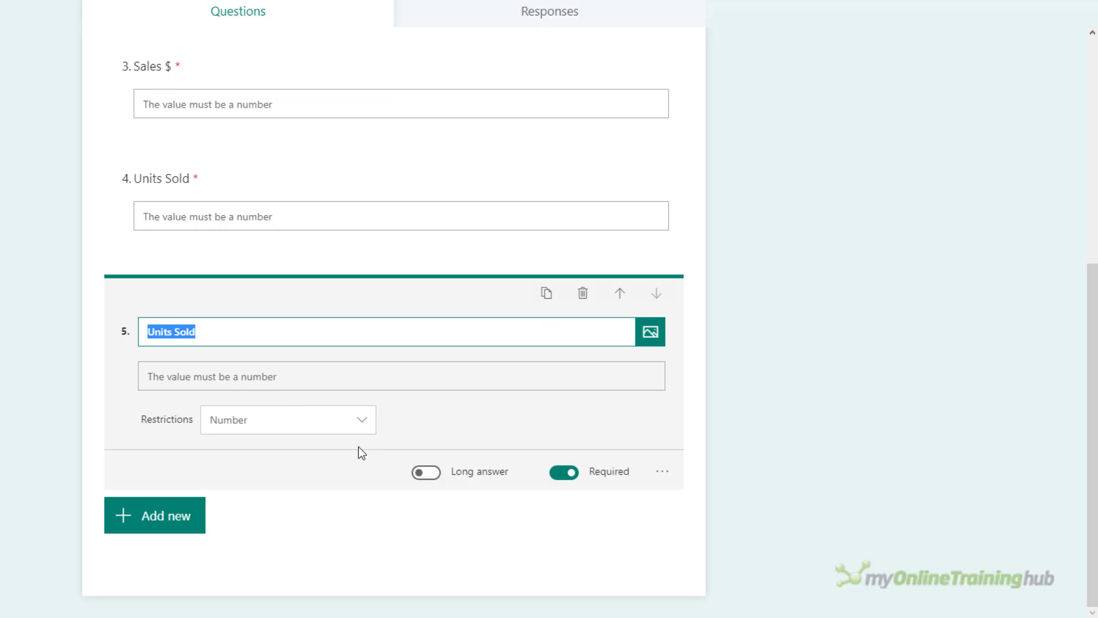
text(Transactions)
click(547, 299)
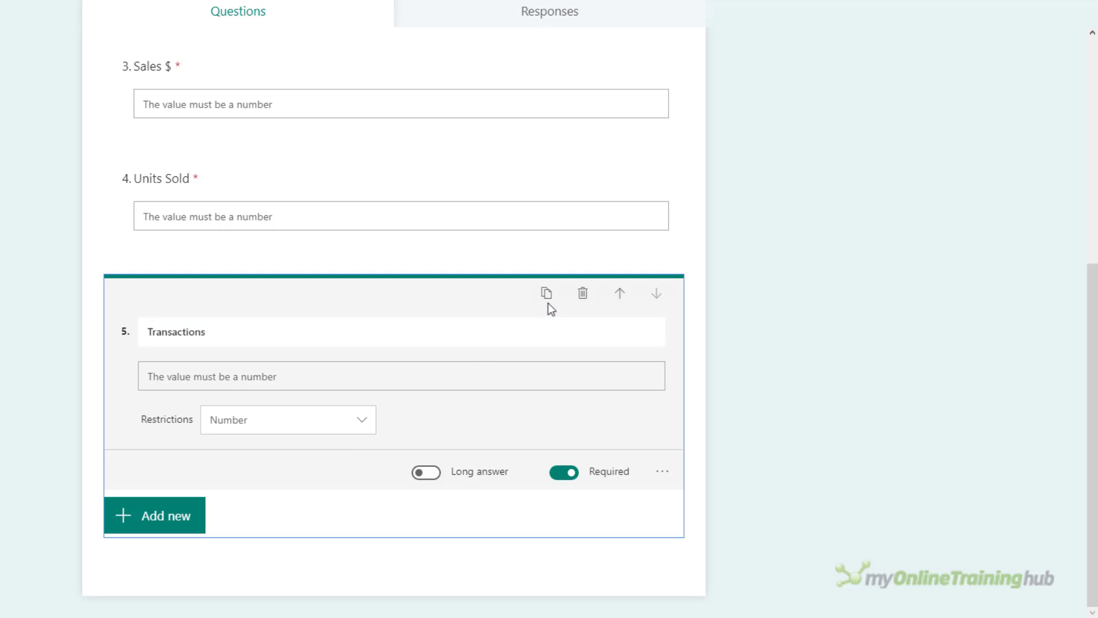
text(Foot Traffic)
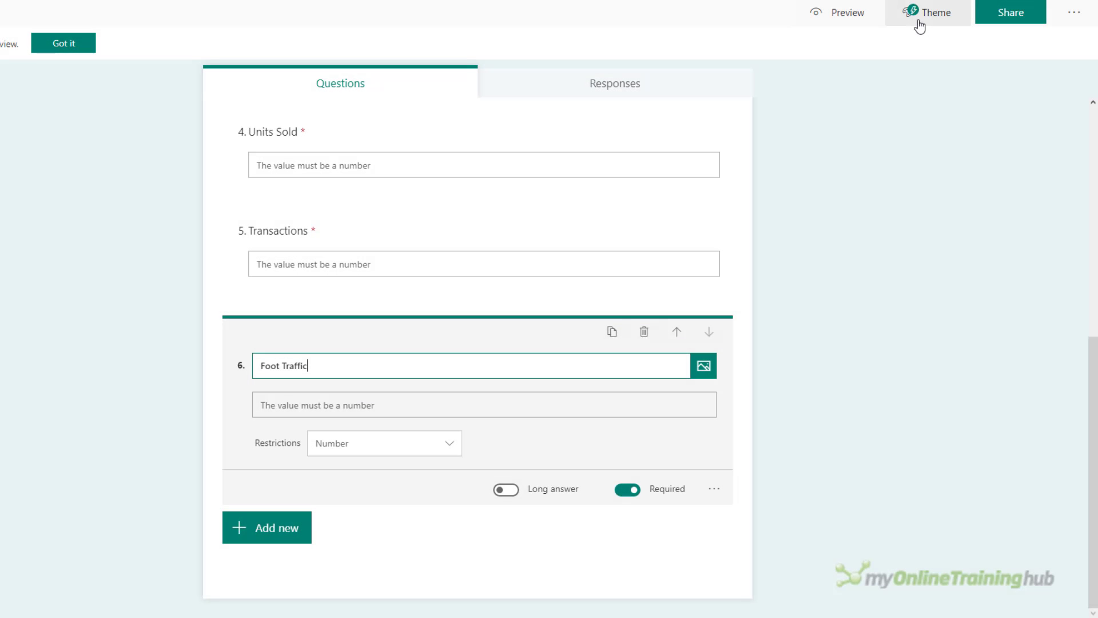
Browse the theme choices and apply the red "Application shopping" theme idea to the form
click(920, 24)
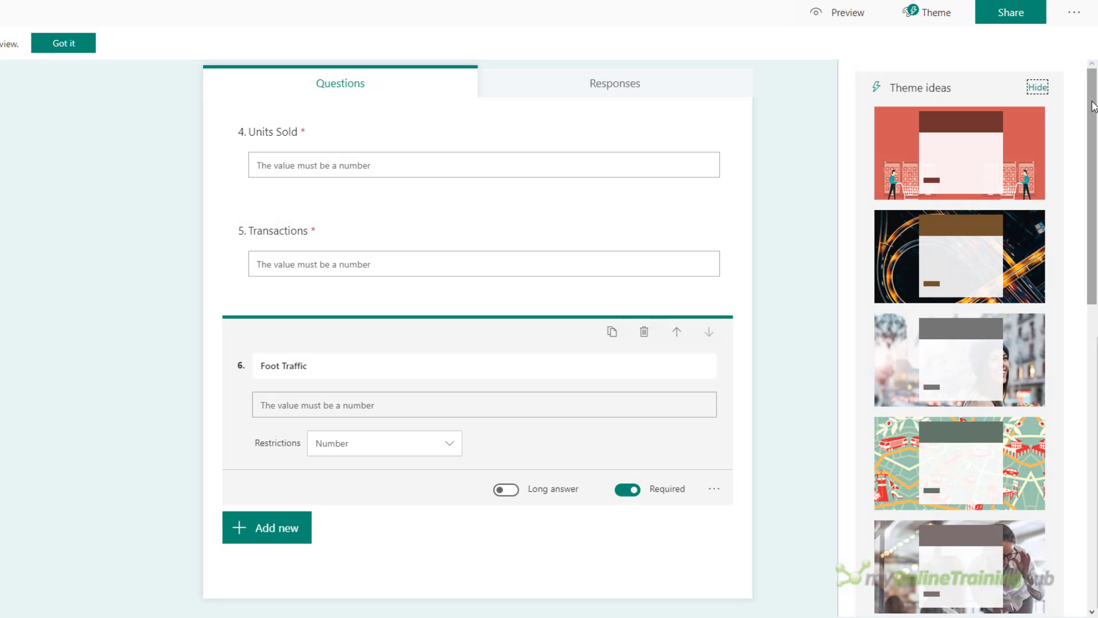
drag(1092, 106, 1090, 453)
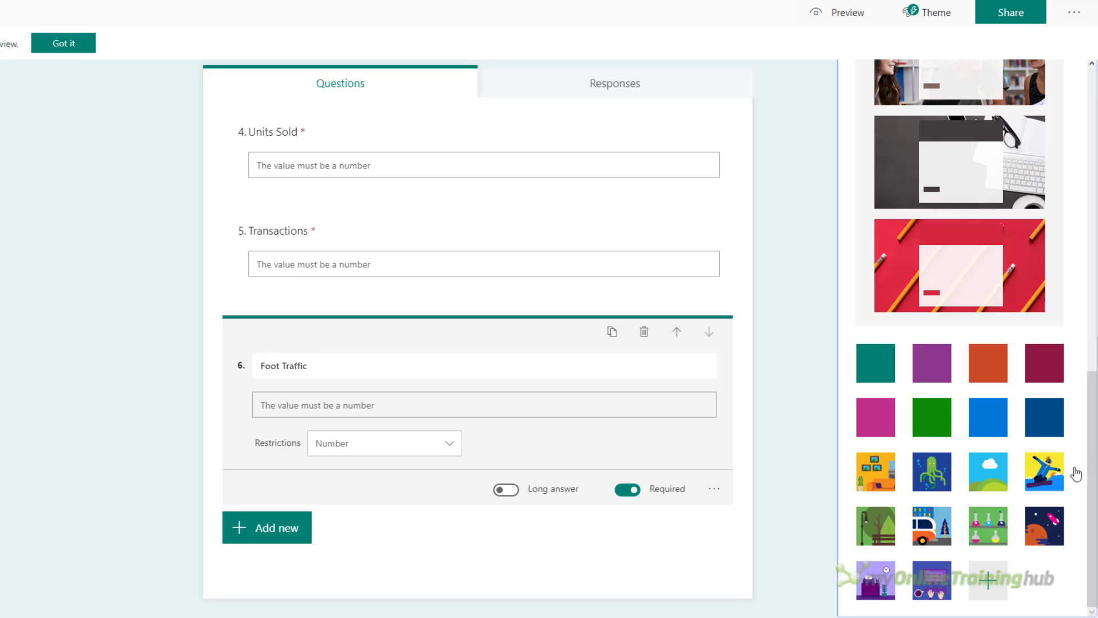
click(998, 590)
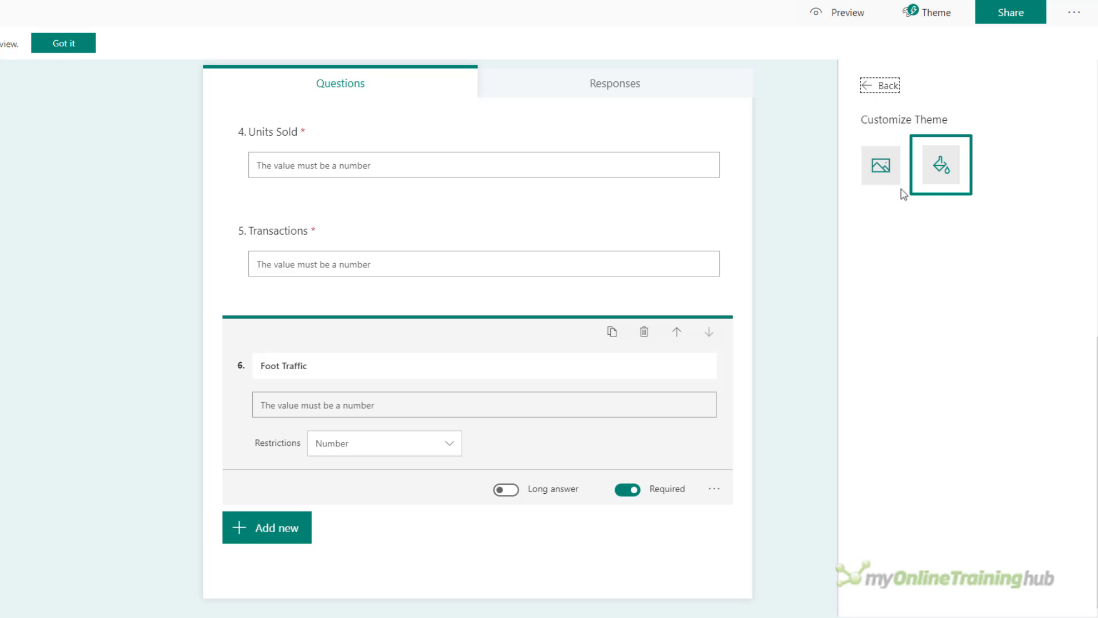
click(874, 87)
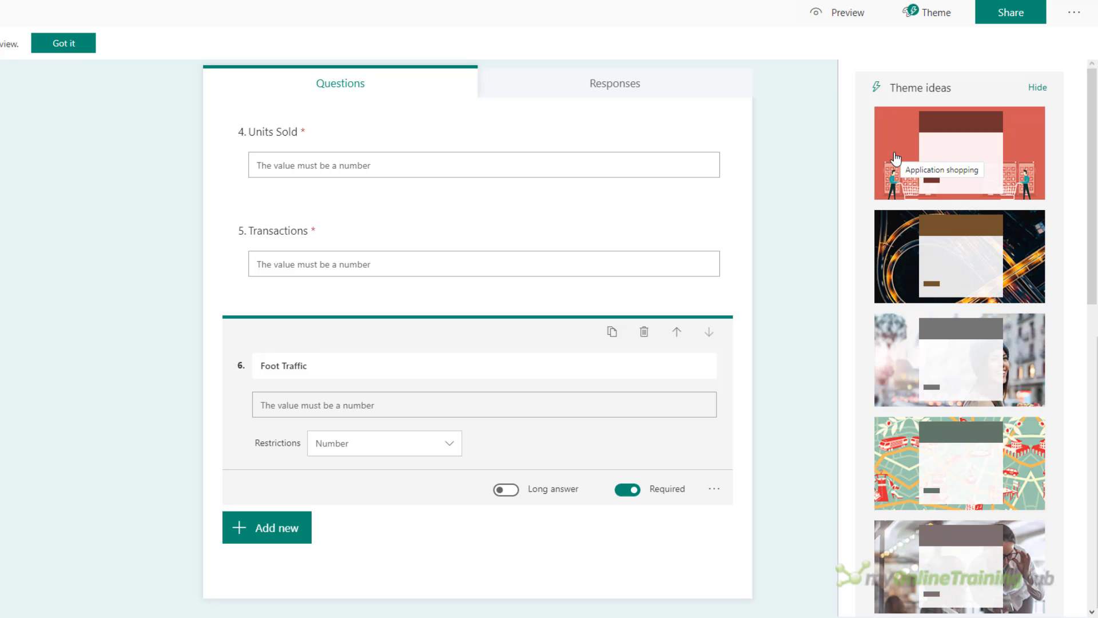
click(896, 157)
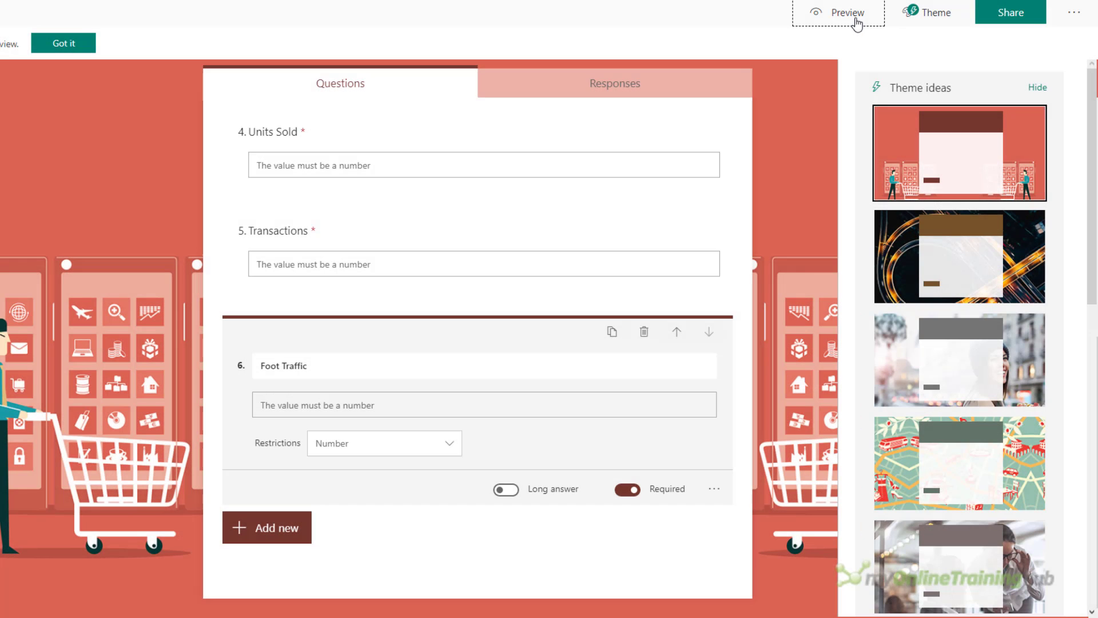
Preview the themed form as respondents see it on a computer and return to the editor
click(848, 12)
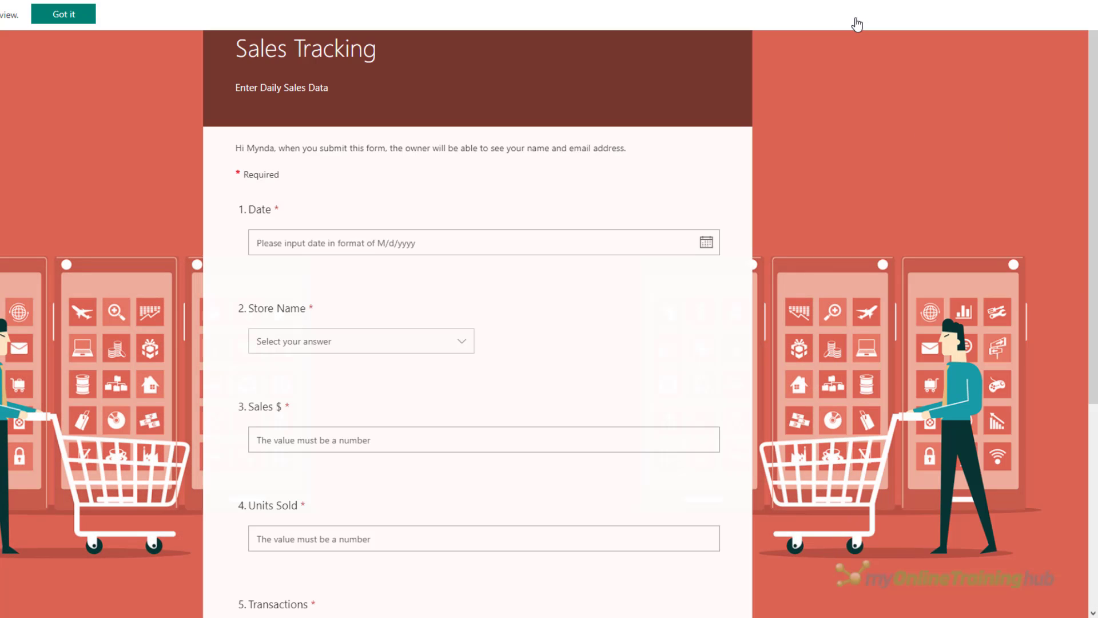
drag(1097, 82, 1093, 104)
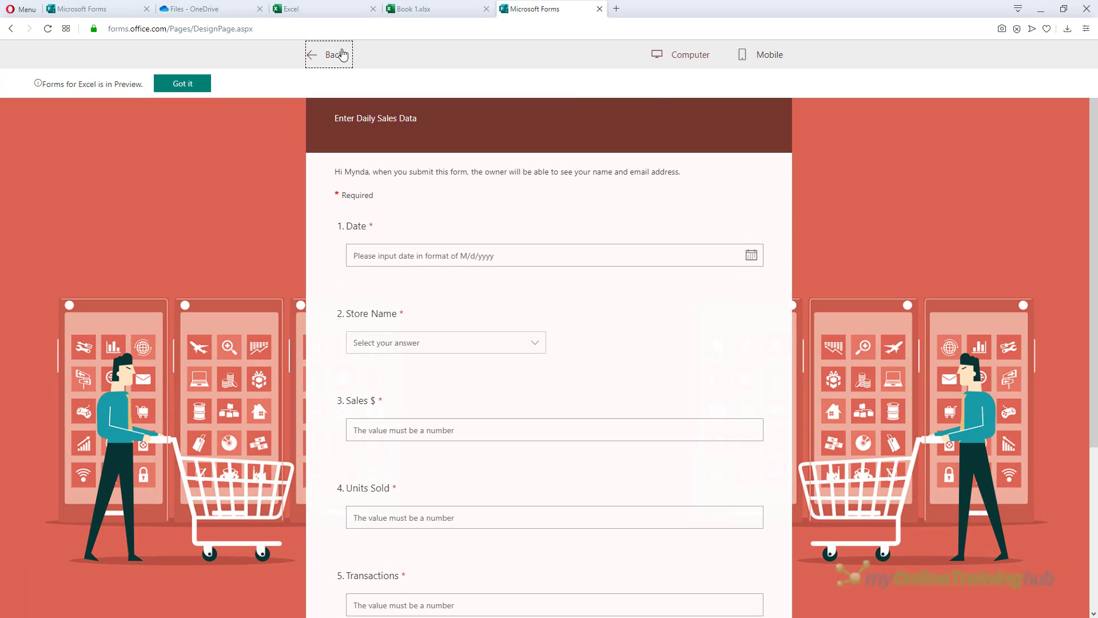
click(343, 54)
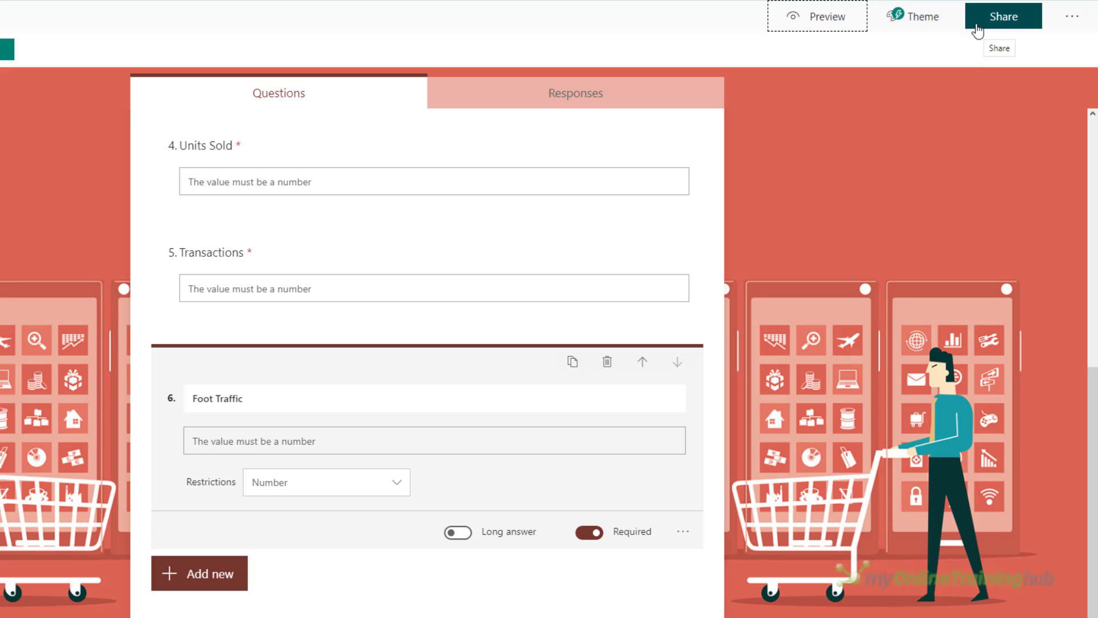
Set the form's sharing option to "Anyone with the link can respond"
click(979, 24)
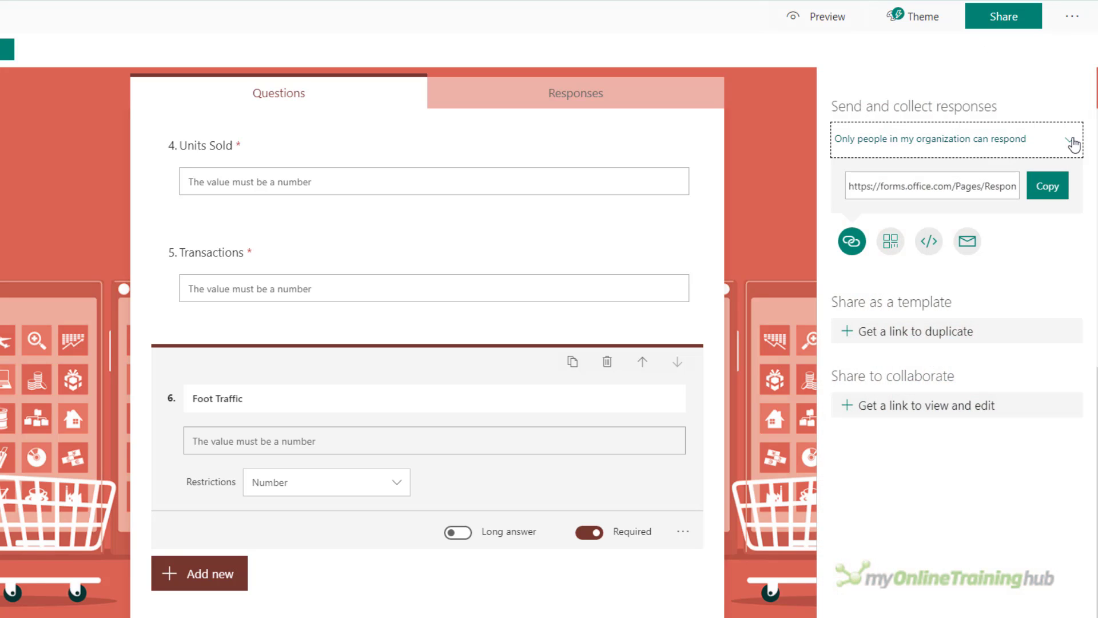
click(1073, 143)
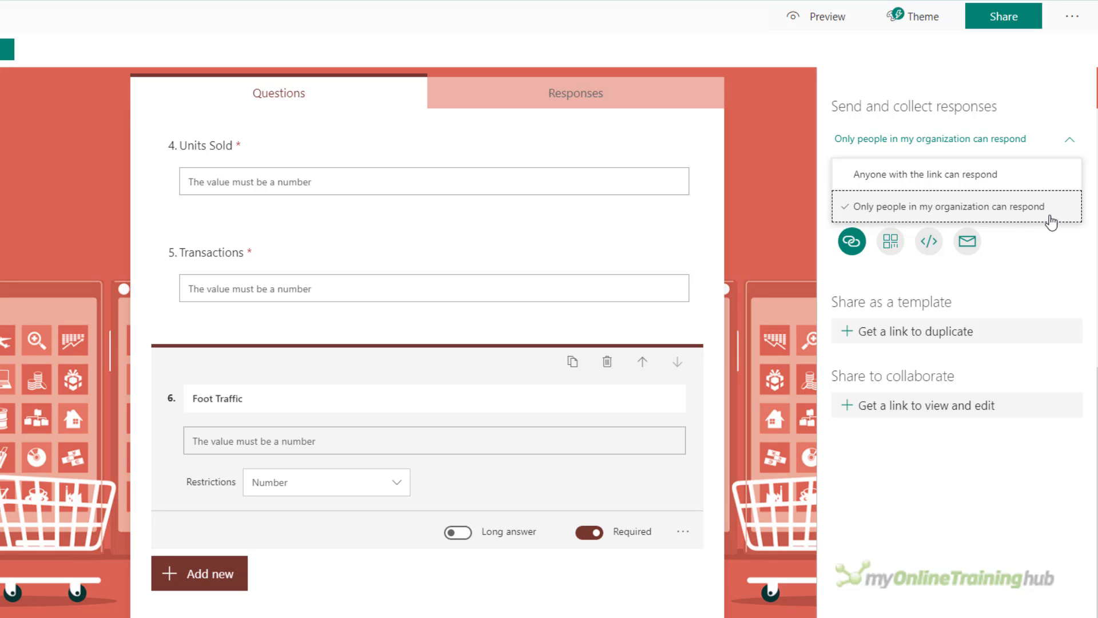
click(1027, 187)
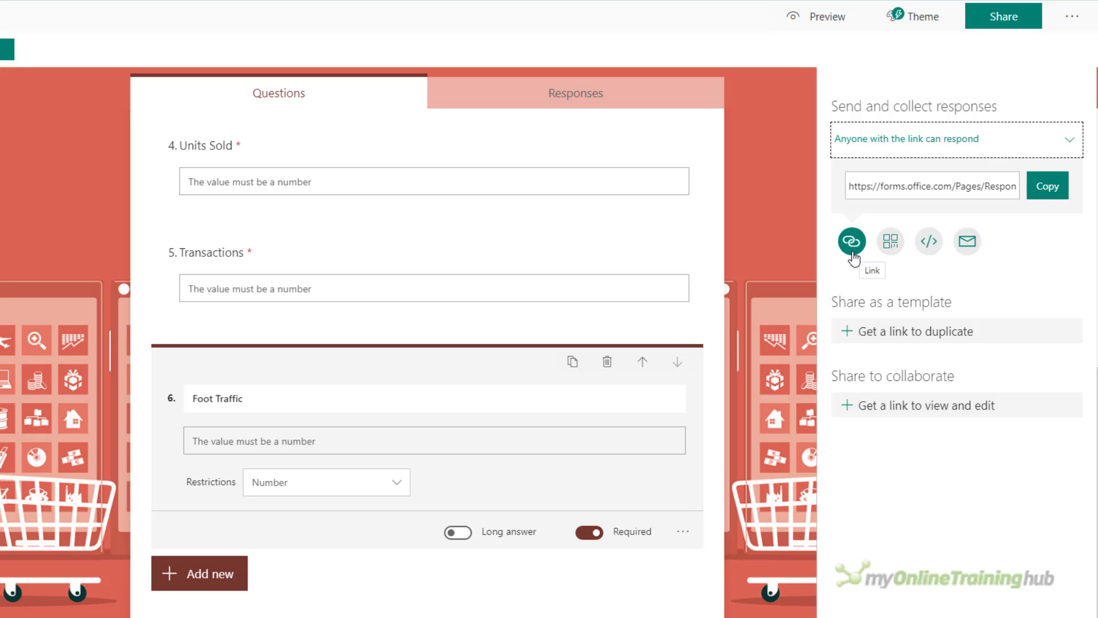
Review the QR code and embed sharing options, copy the form's response link and open it in a private Firefox window
click(890, 242)
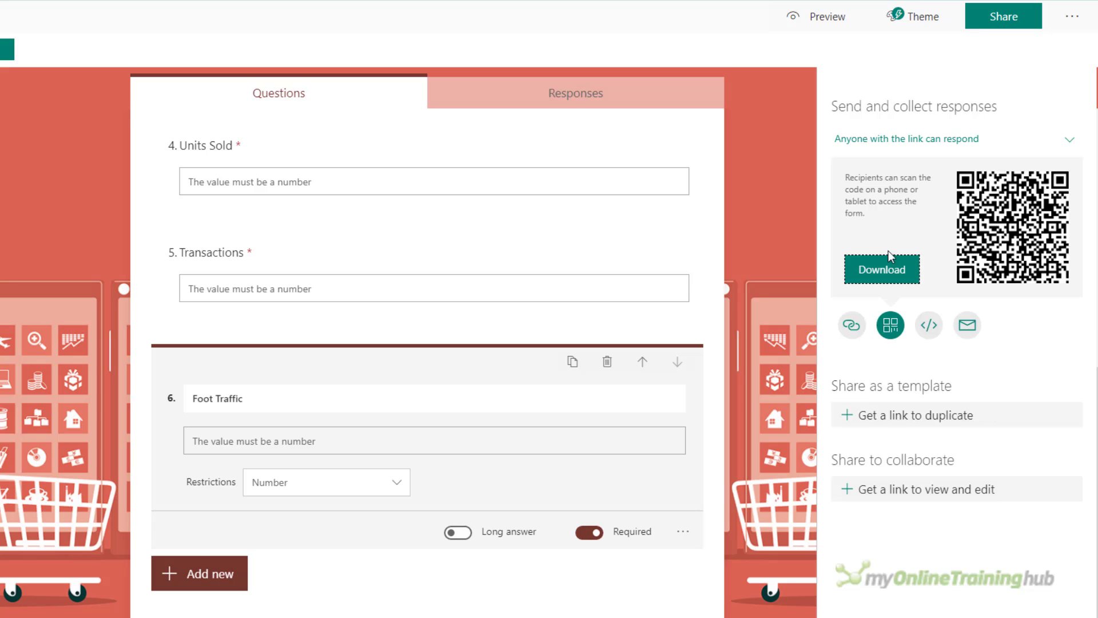
click(927, 329)
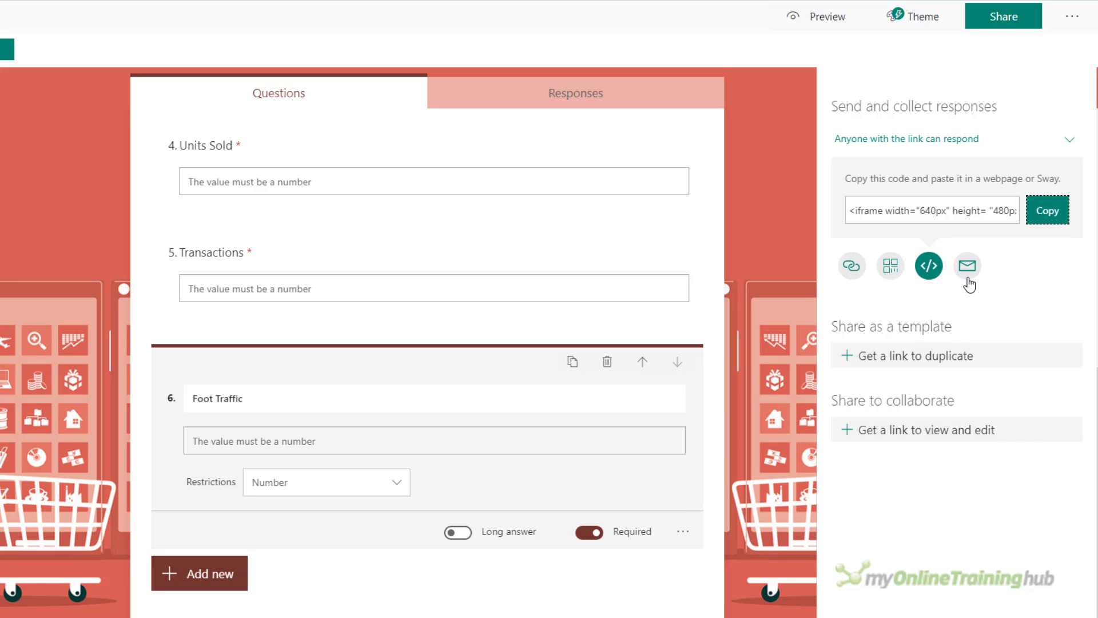
click(852, 266)
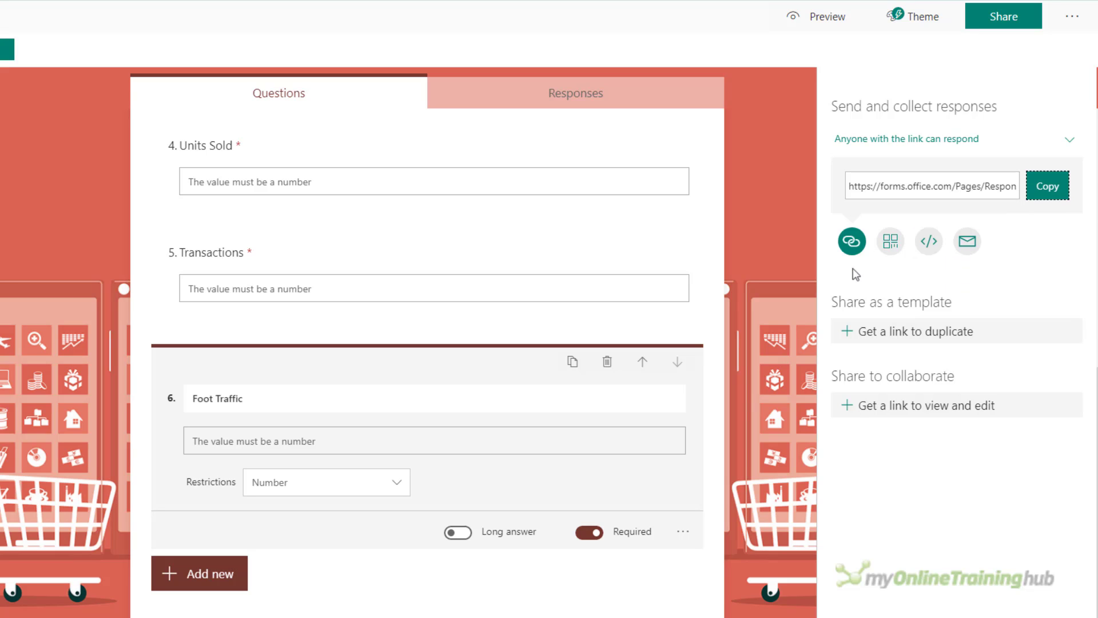
click(1040, 189)
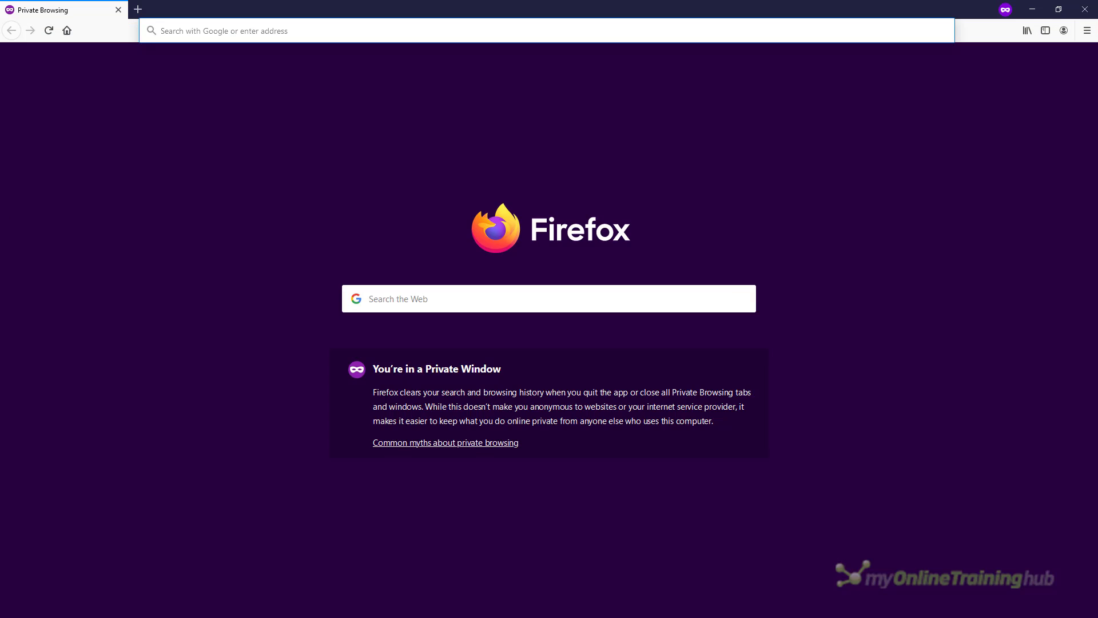
key(ctrl+v)
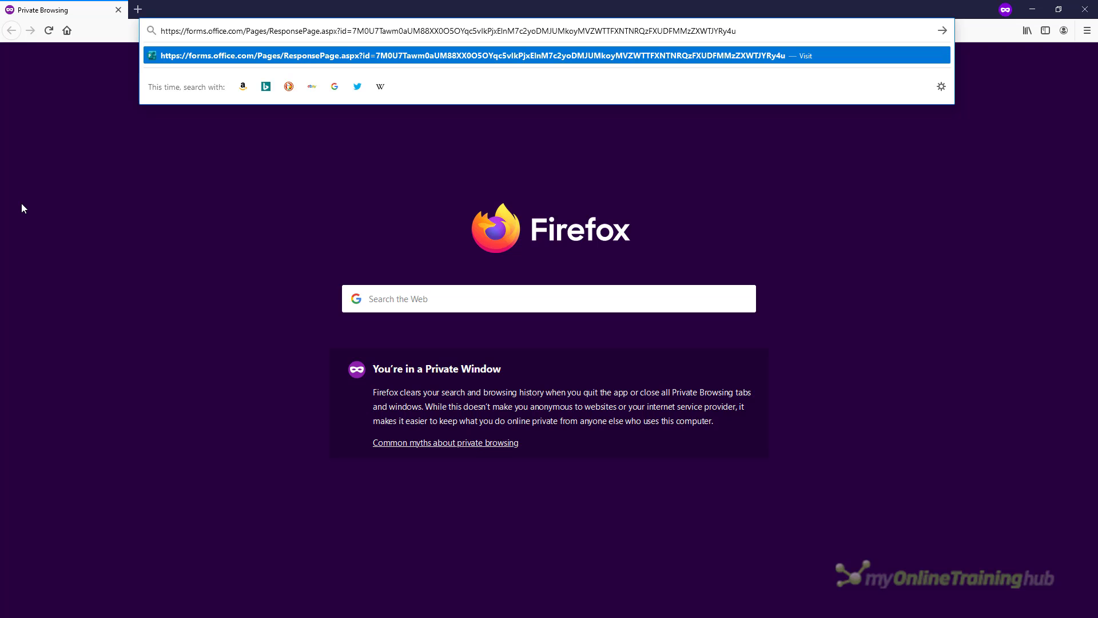
key(Return)
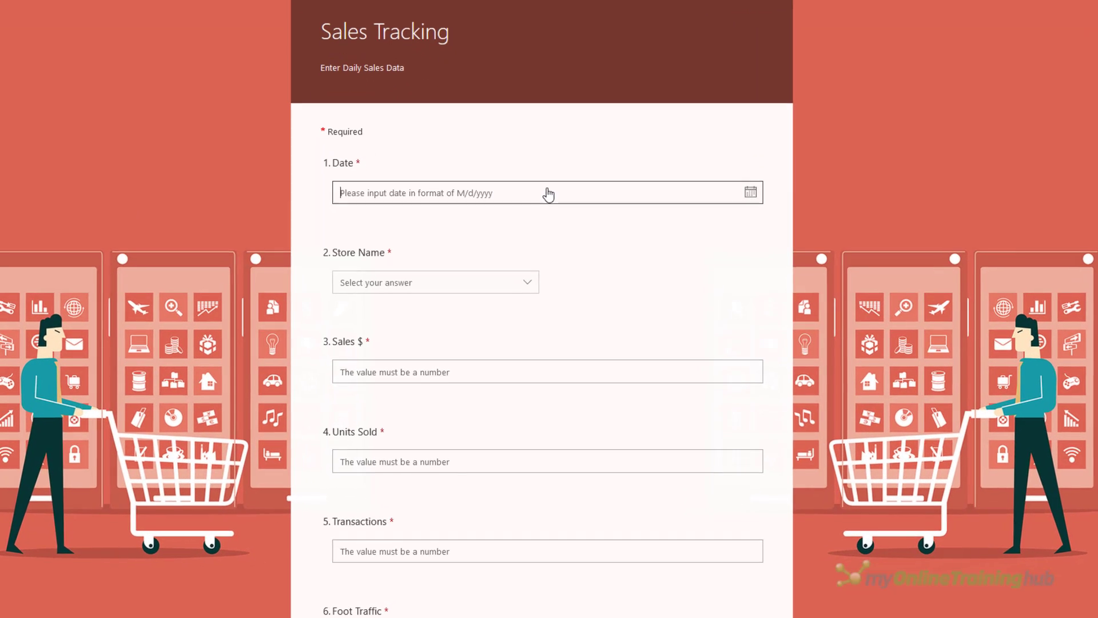
Answer the Date question with 5/3/2020 and choose Mooloolaba as the Store Name
click(552, 250)
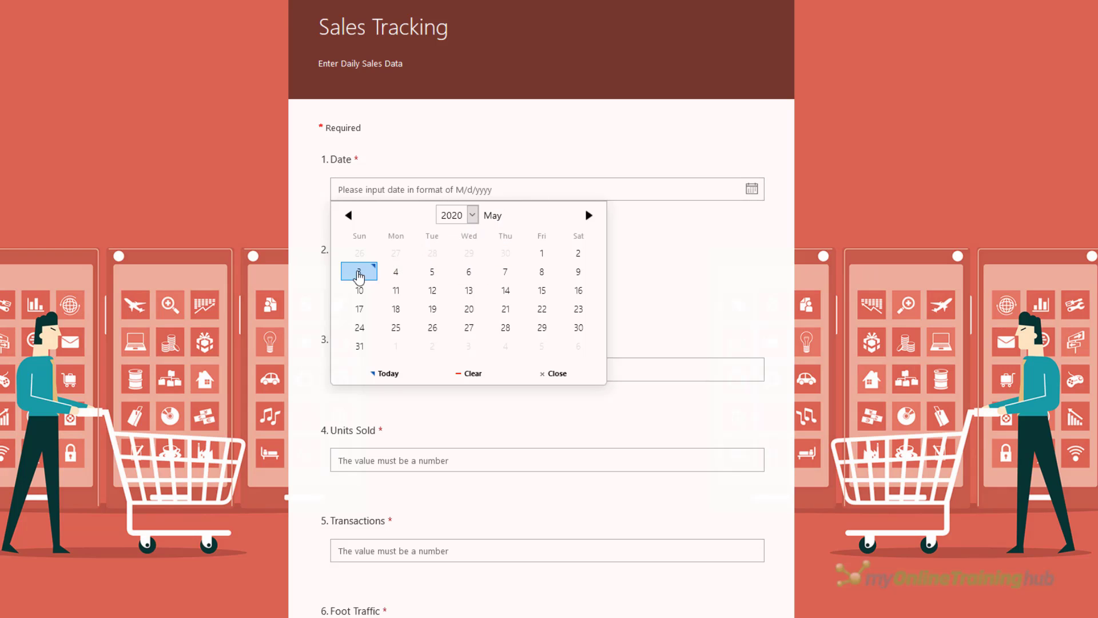
click(359, 271)
click(420, 289)
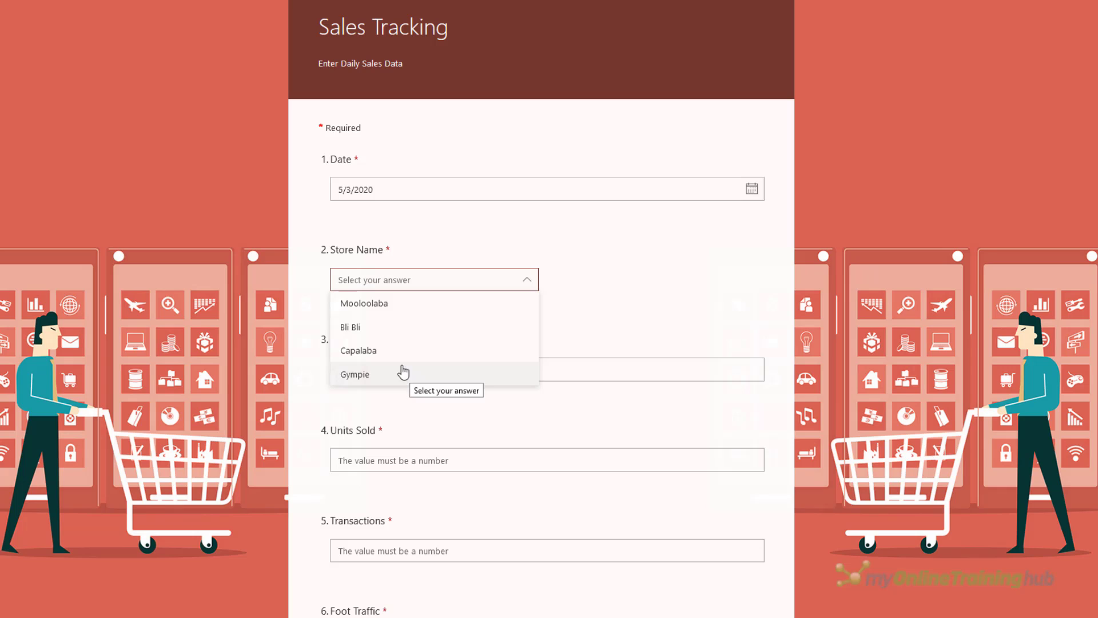
click(401, 312)
Enter 439 for Sales $, 43 for Units Sold, 32 for Transactions and 78 for Foot Traffic, and submit the response
click(388, 371)
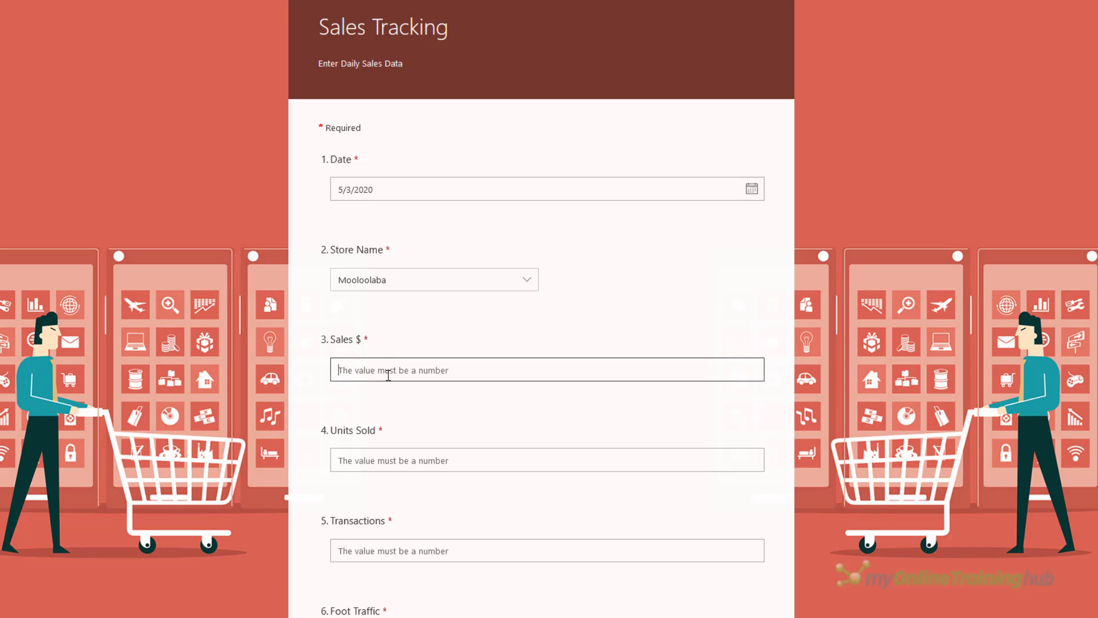
text(439)
key(Tab)
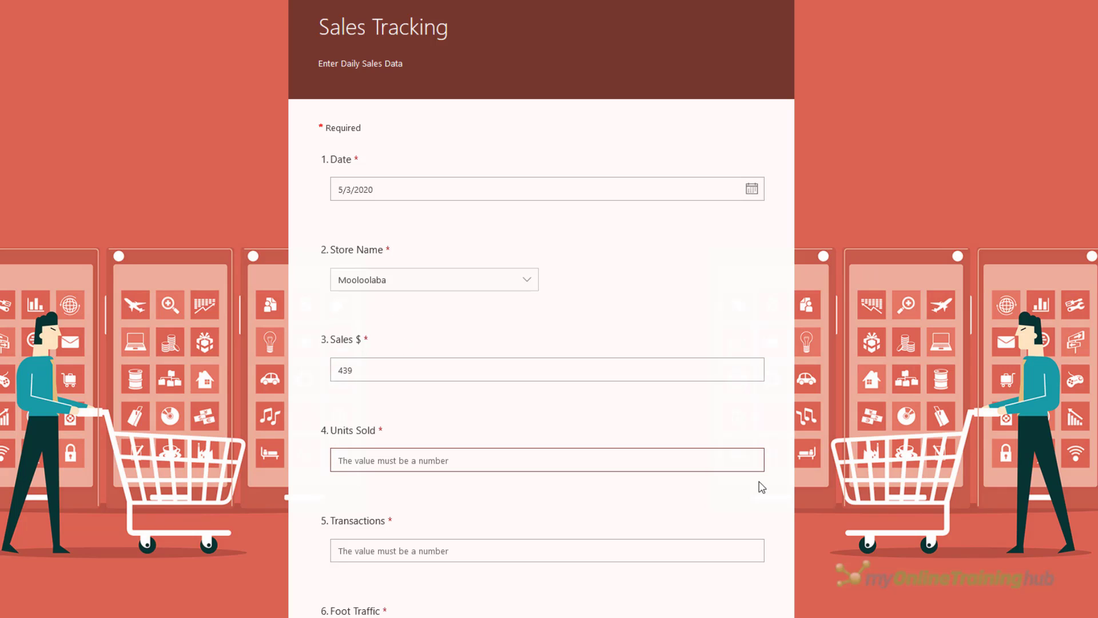
text(43)
key(Tab)
text(32)
key(Tab)
text(78)
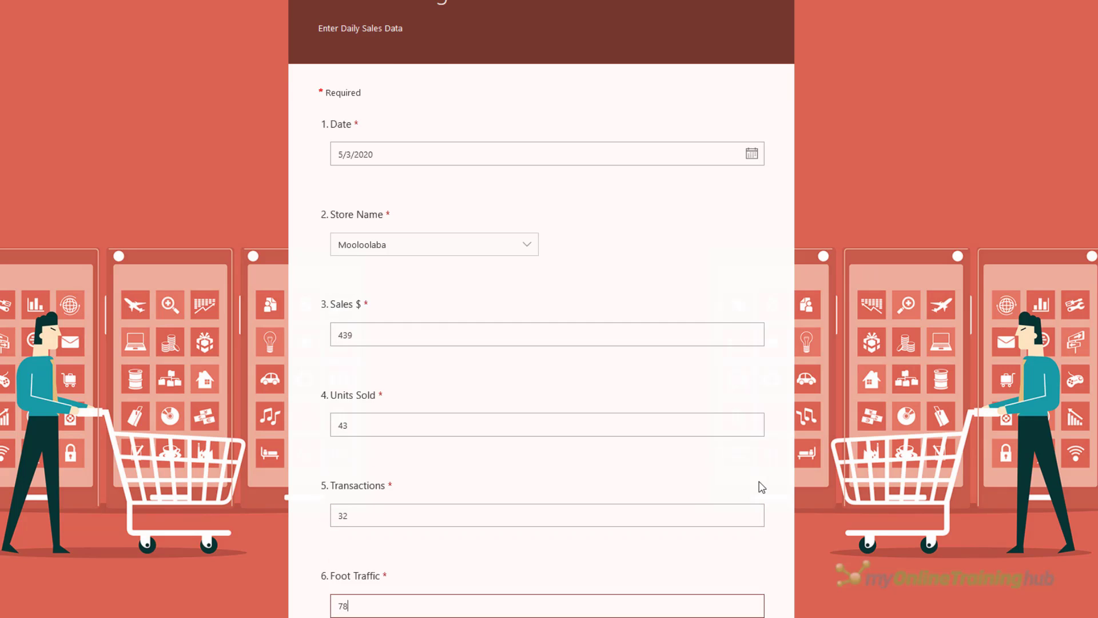
scroll(730, 412, down, 3)
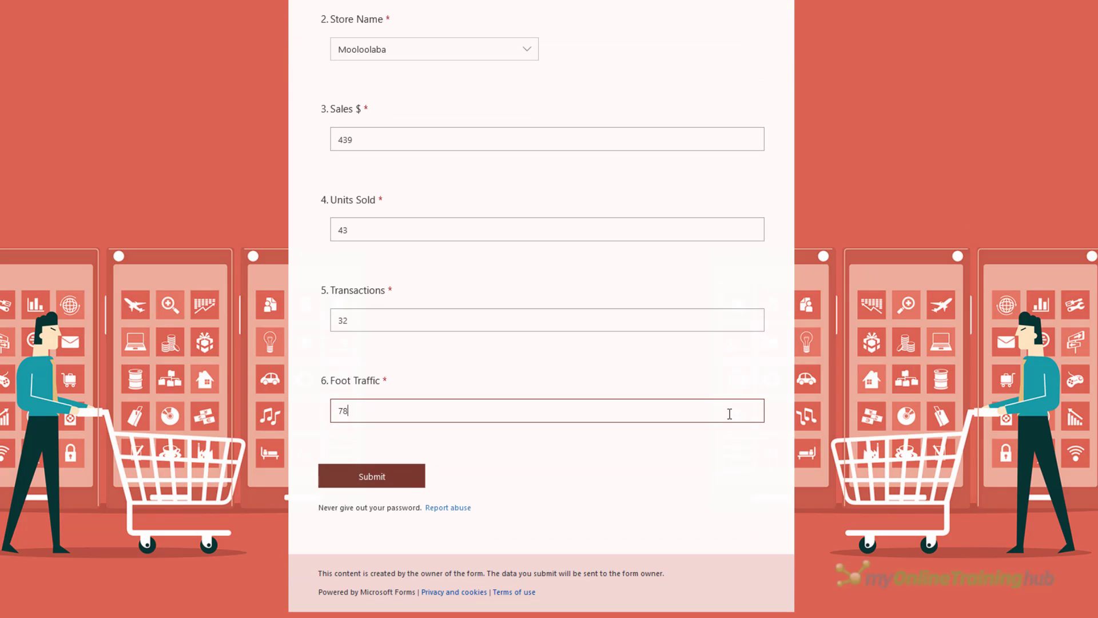
click(396, 485)
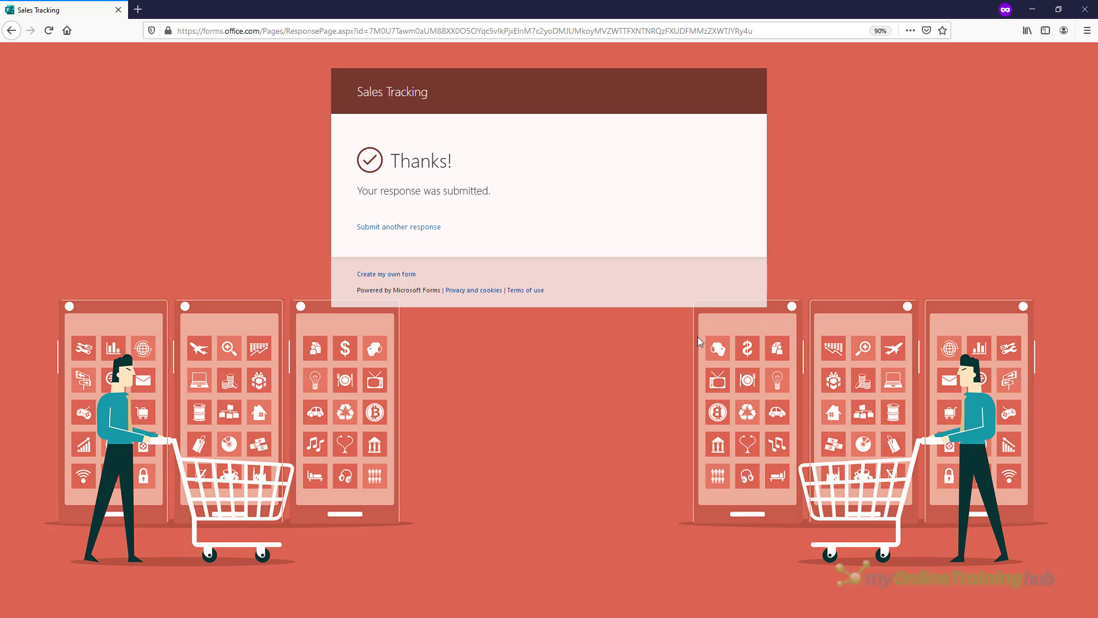
Start another response, and open the My forms overview from the form's design page in the Opera browser
click(431, 229)
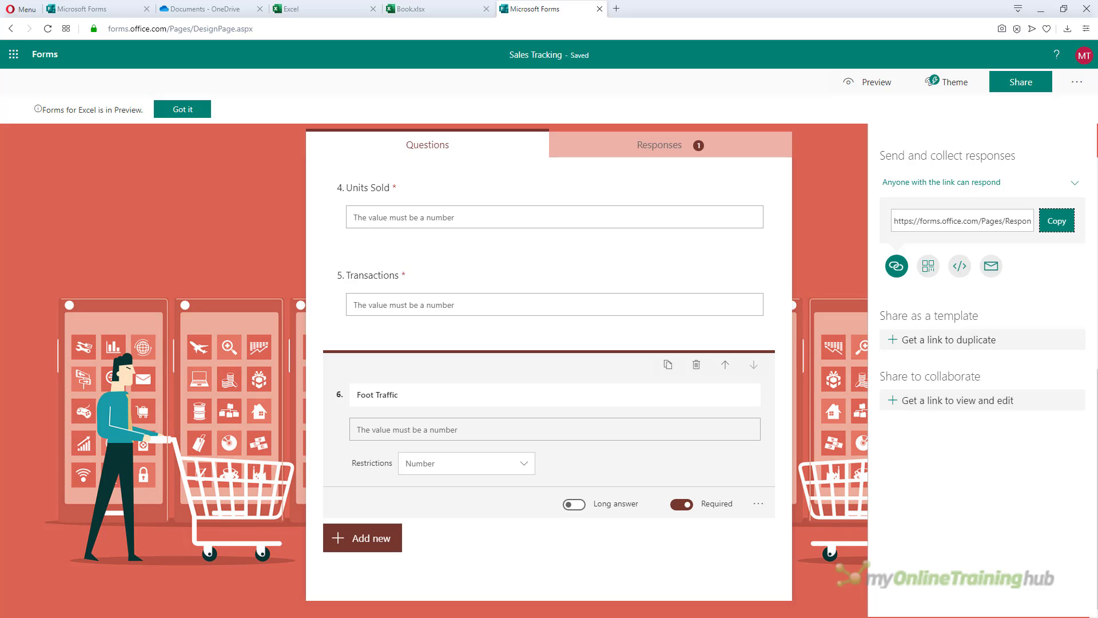
click(42, 54)
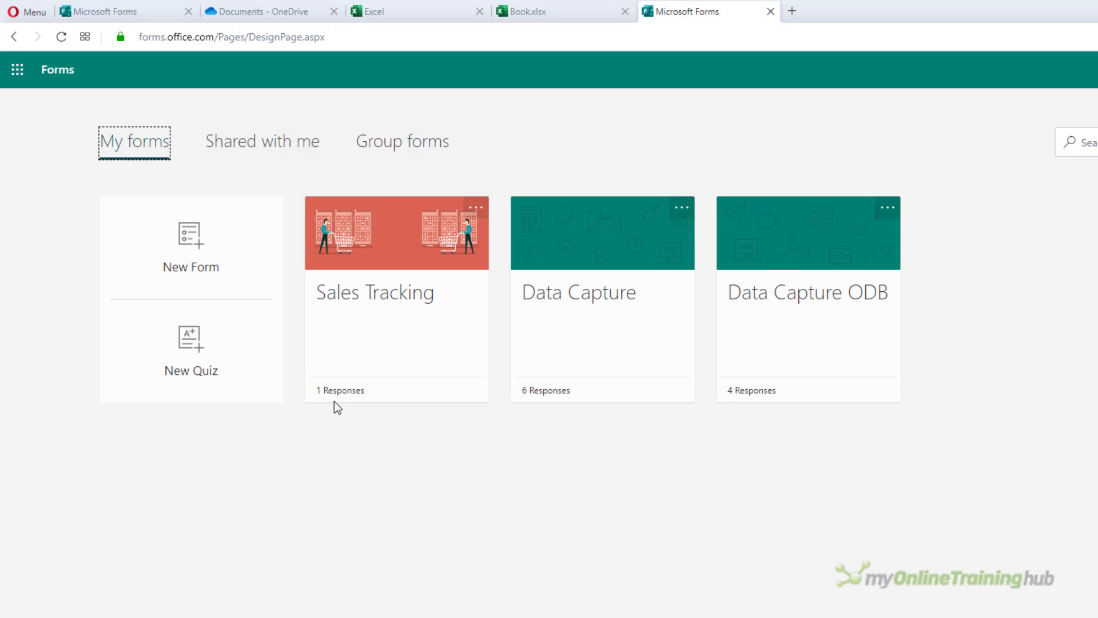
Open the Data Capture form and review its response summary for every question, from Date through Foot Traffic
click(598, 310)
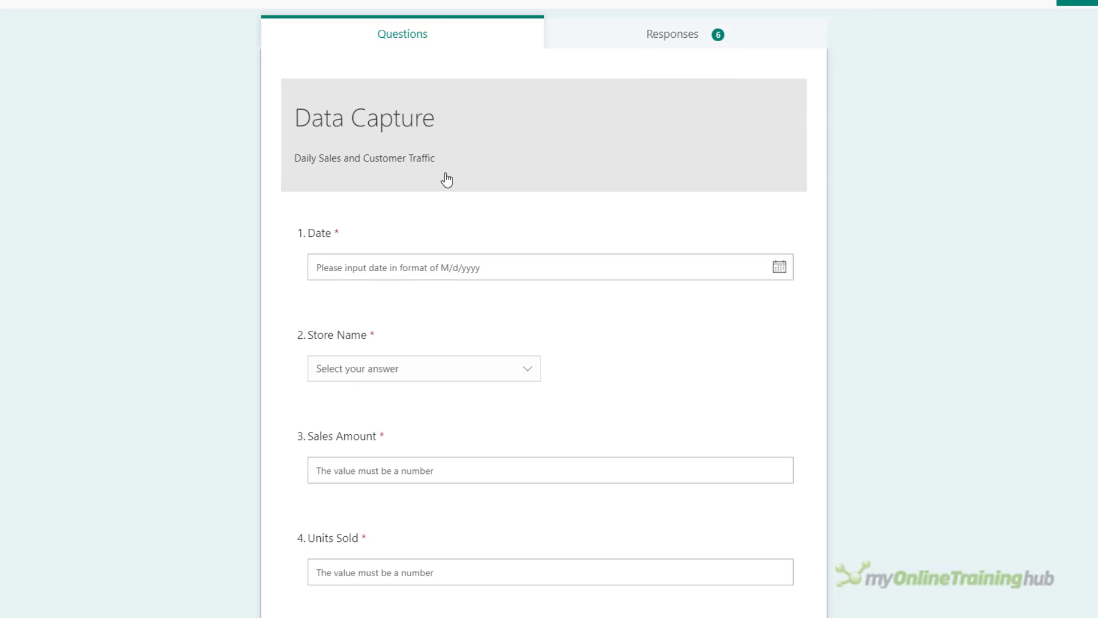
click(608, 38)
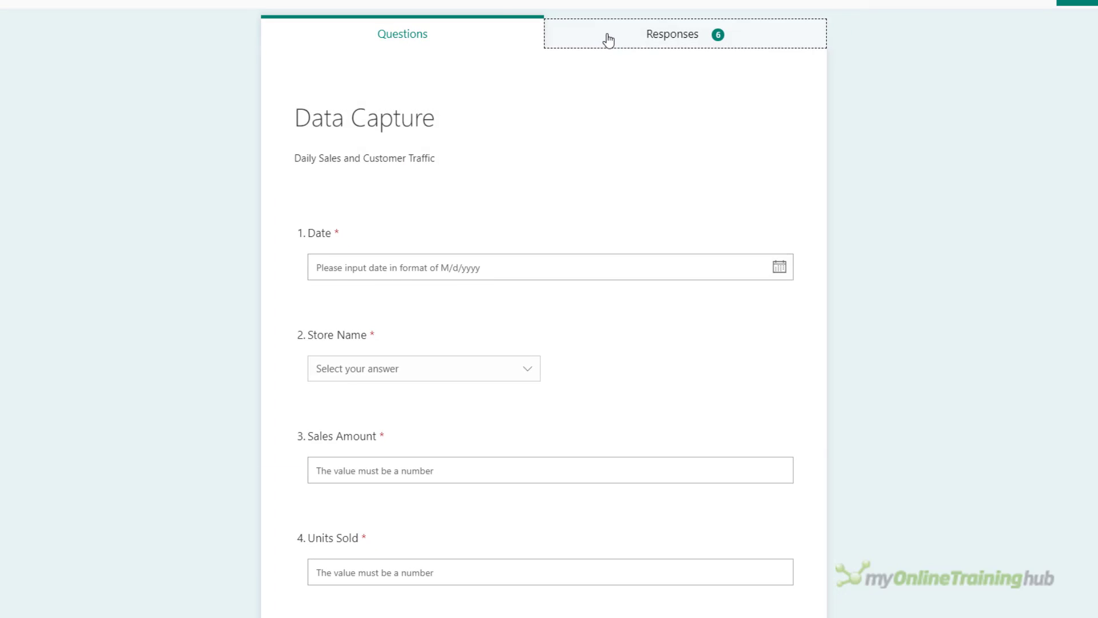
scroll(942, 207, down, 3)
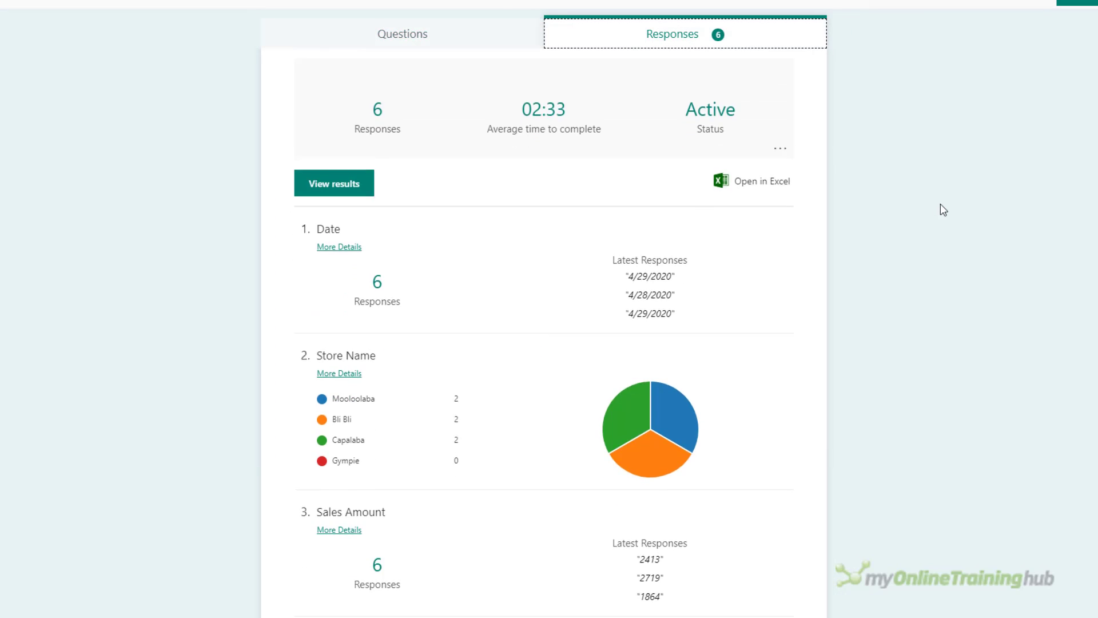
scroll(941, 206, down, 6)
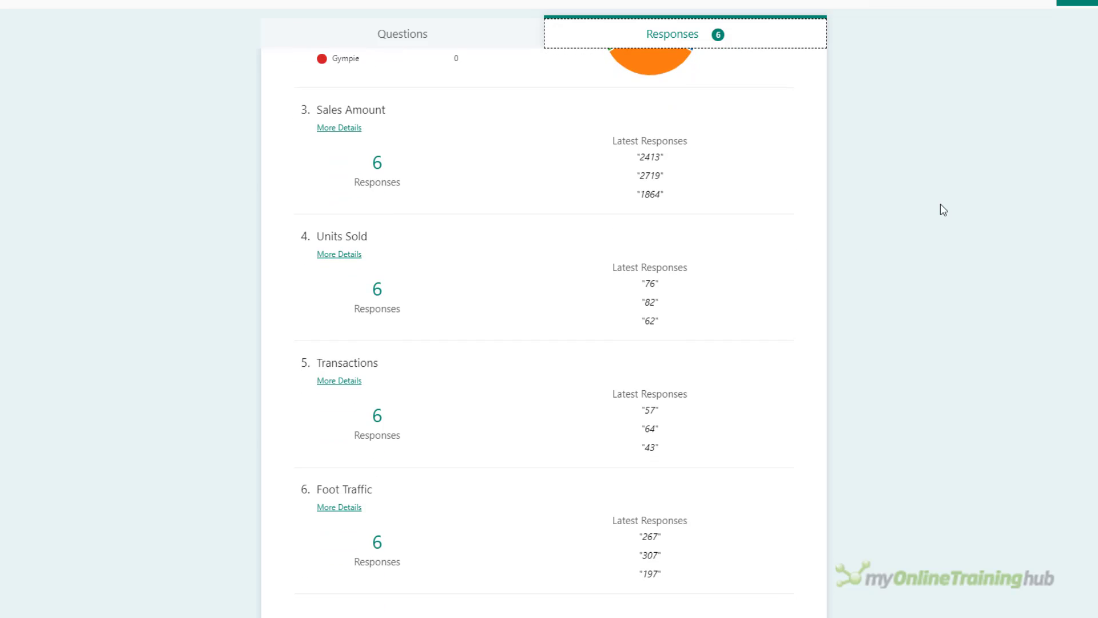
scroll(940, 204, up, 7)
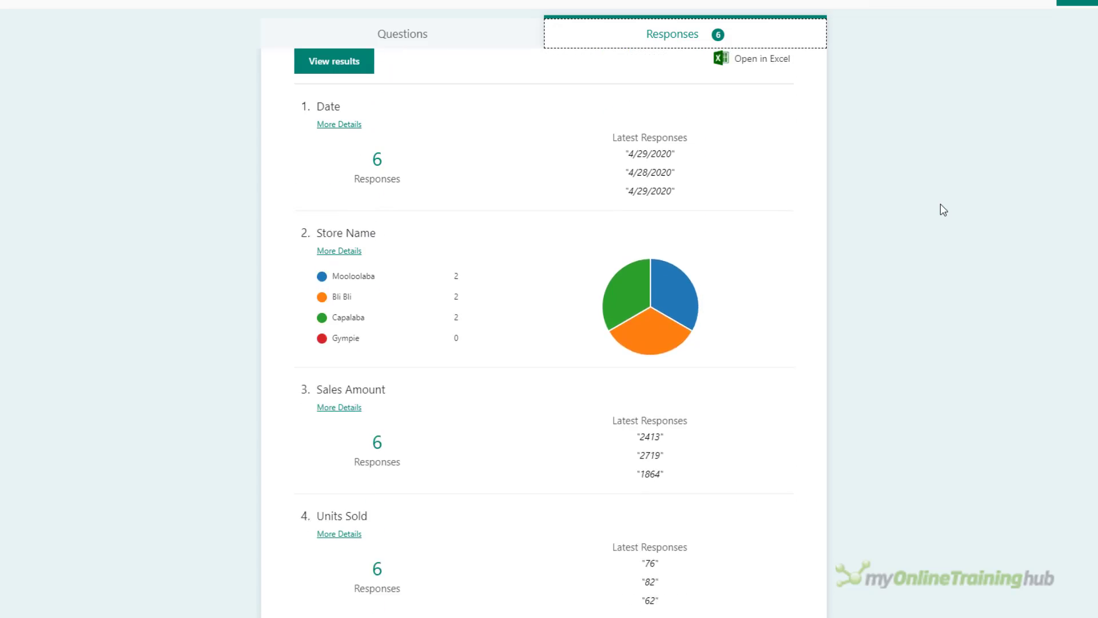
scroll(940, 204, up, 1)
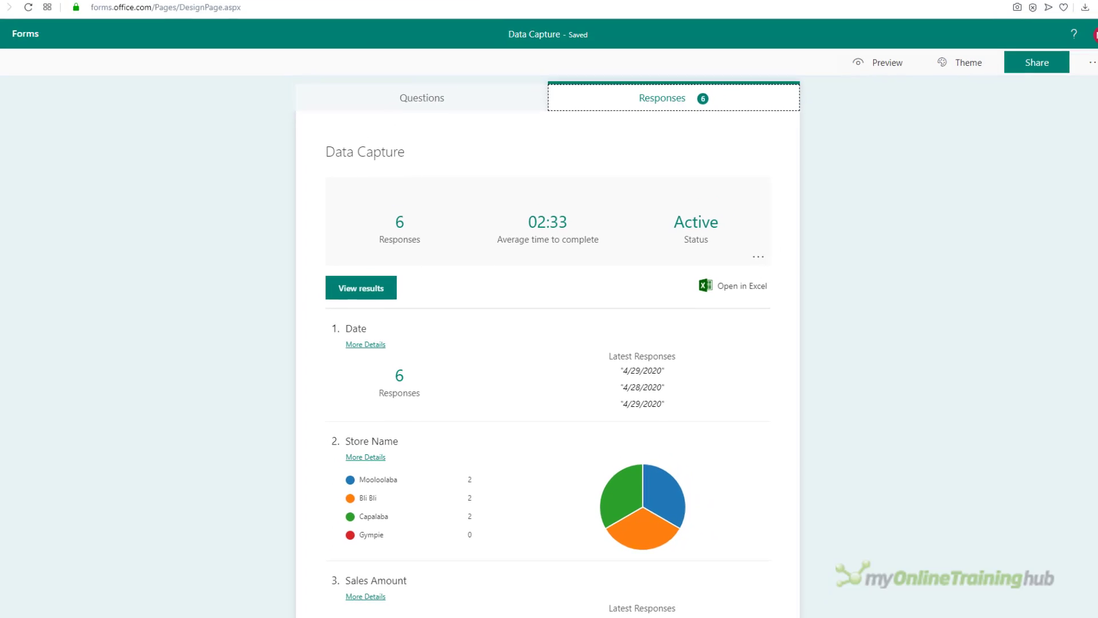
Return to the forms overview and open the responses of the Data Capture ODB form
click(45, 54)
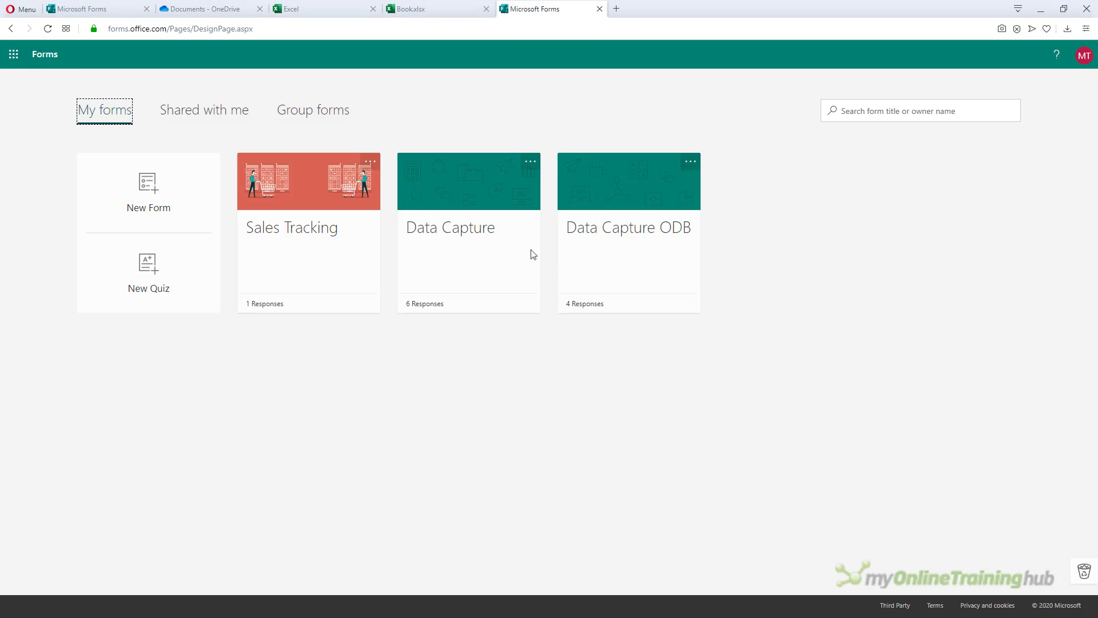
click(630, 258)
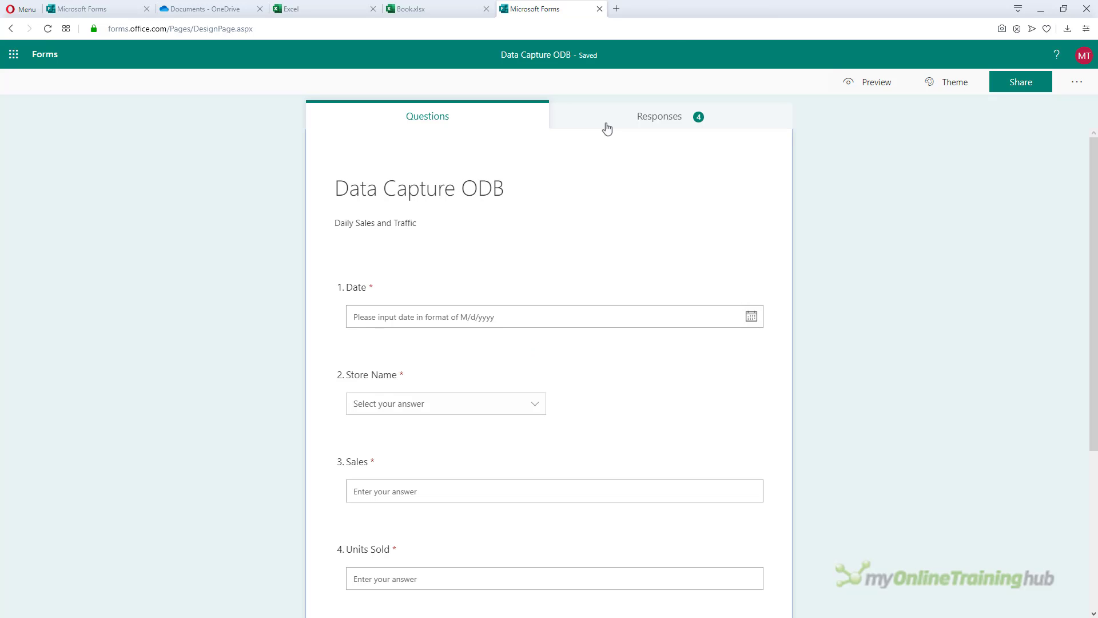
click(605, 118)
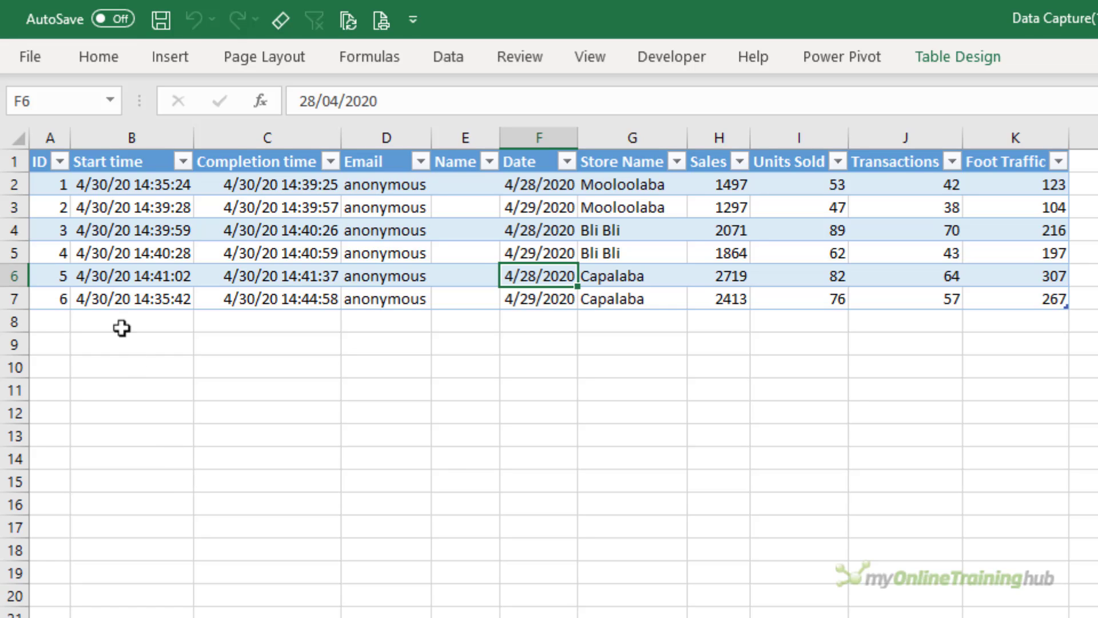
In the Data Capture(1-6) (1).xlsx workbook in desktop Excel, examine the ID, time, Email and Name columns and the answer columns Date through Foot Traffic
drag(45, 138, 478, 128)
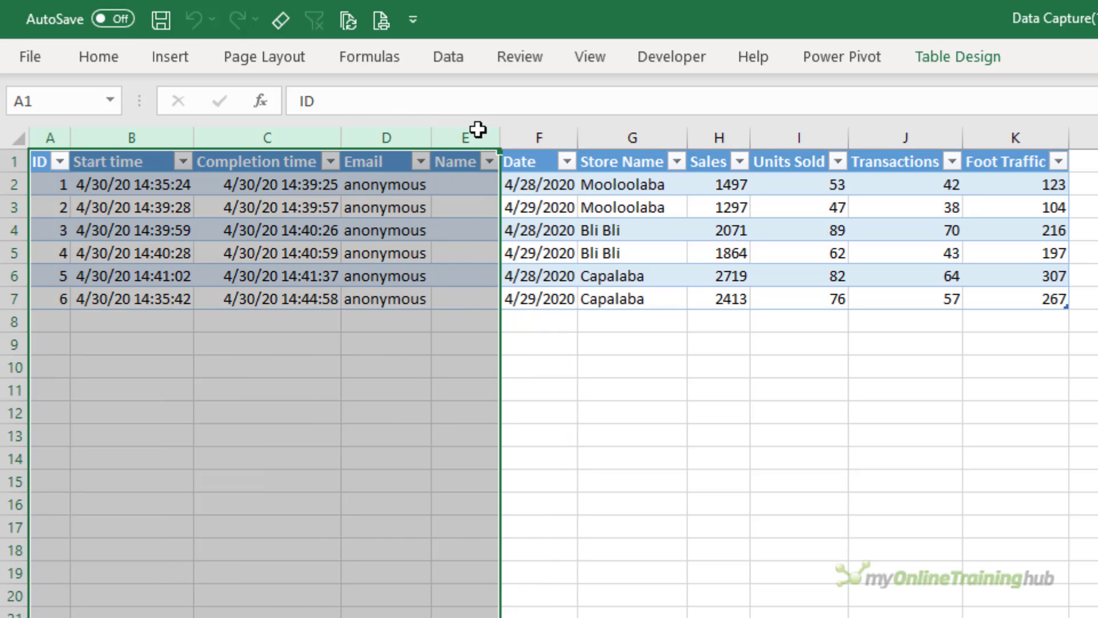
click(49, 150)
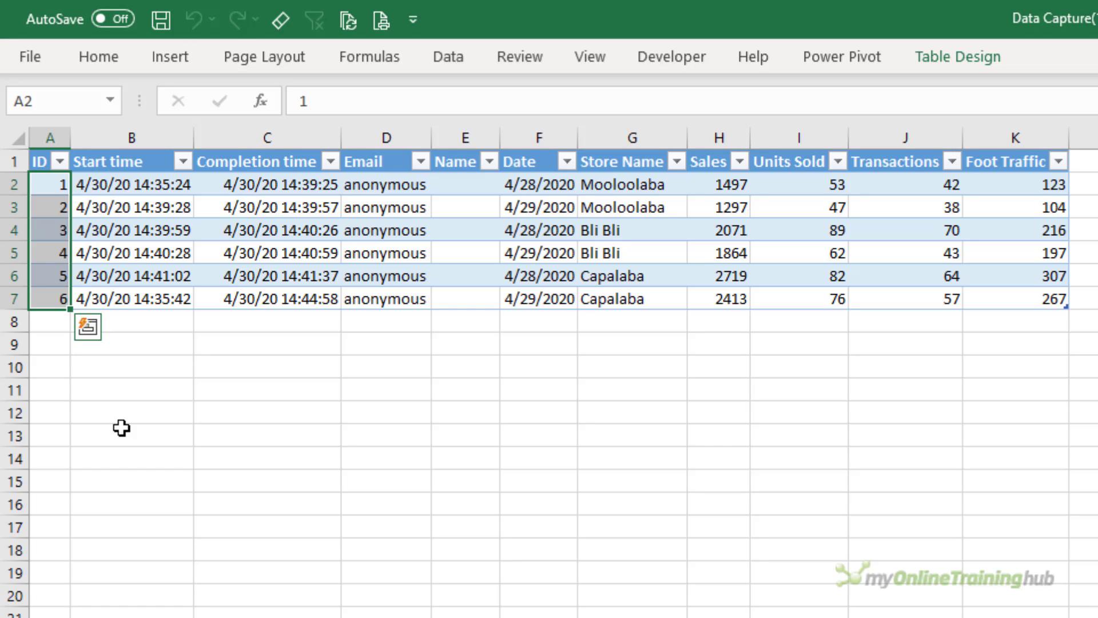
click(140, 150)
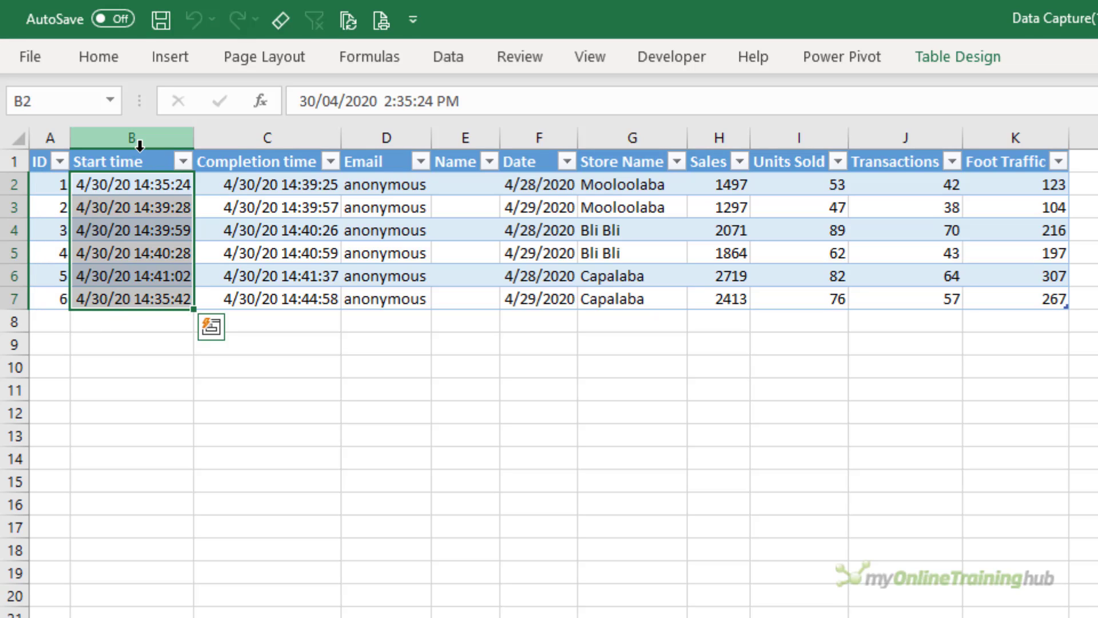
click(235, 150)
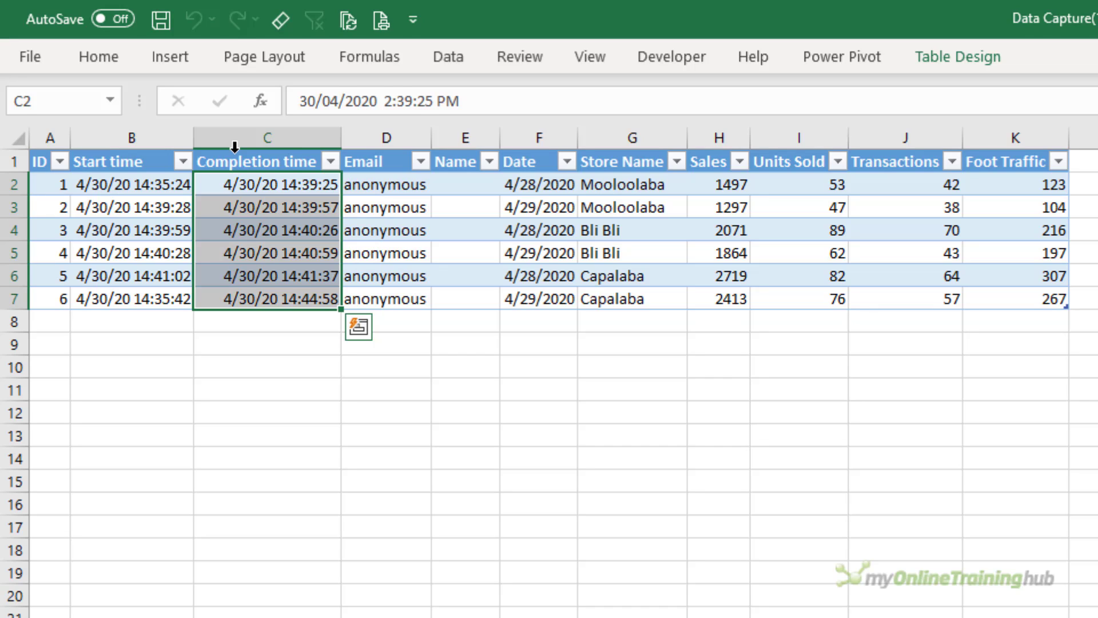
drag(235, 148, 181, 152)
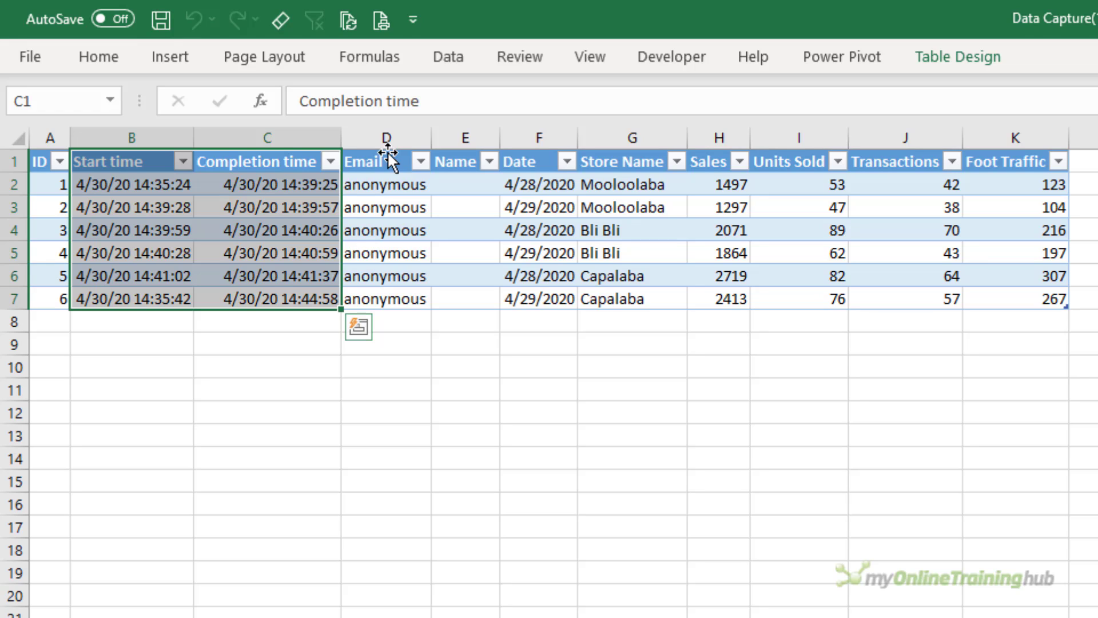
drag(388, 152, 436, 290)
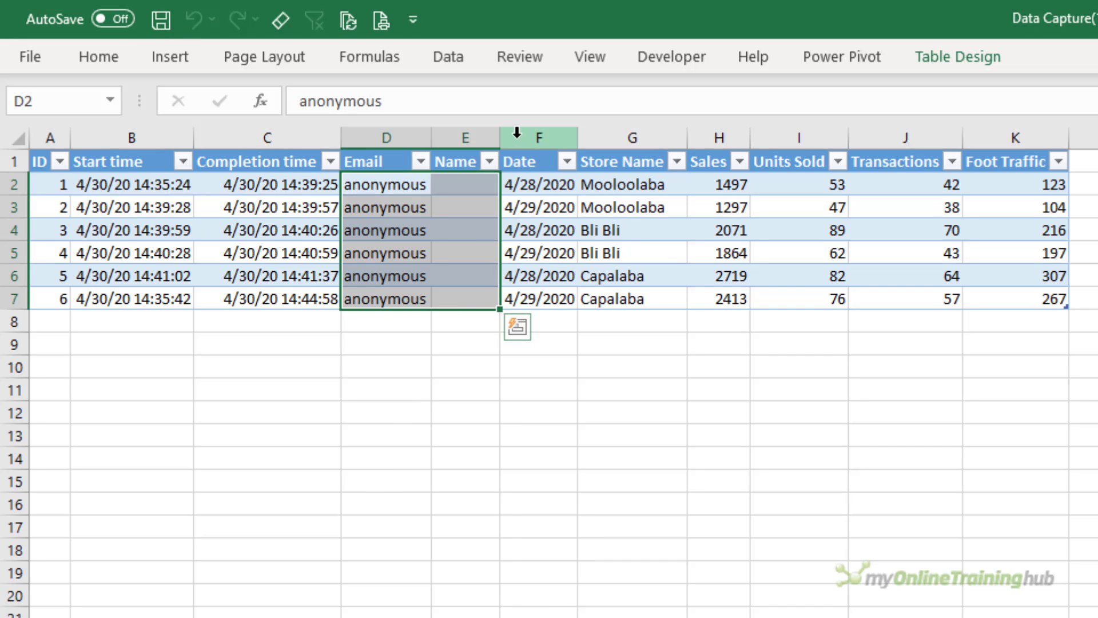
drag(513, 138, 974, 179)
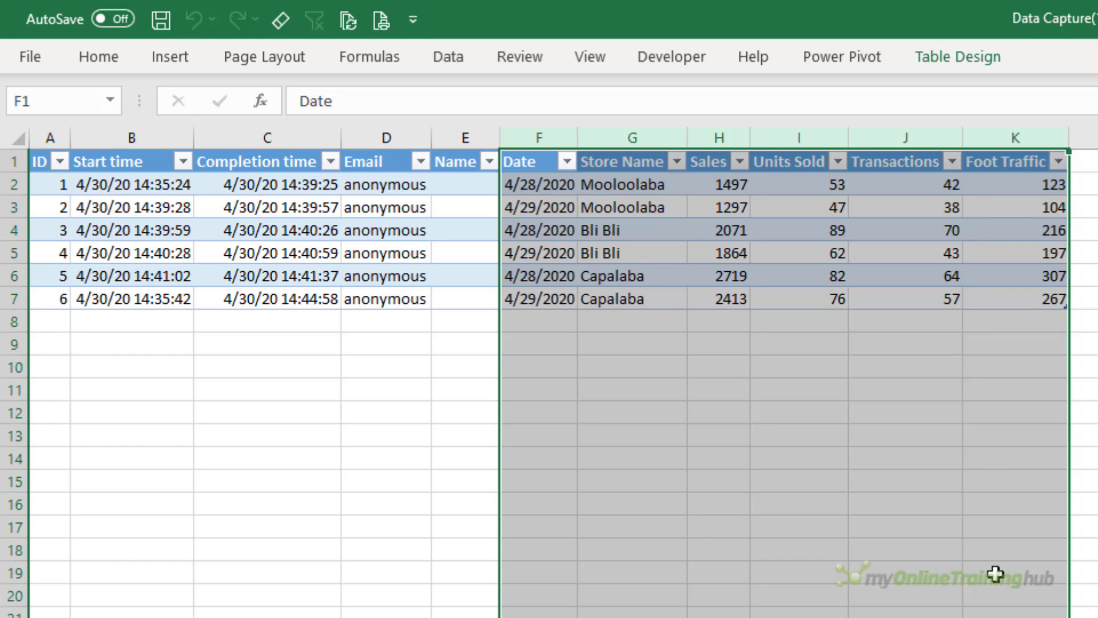
key(ctrl+Home)
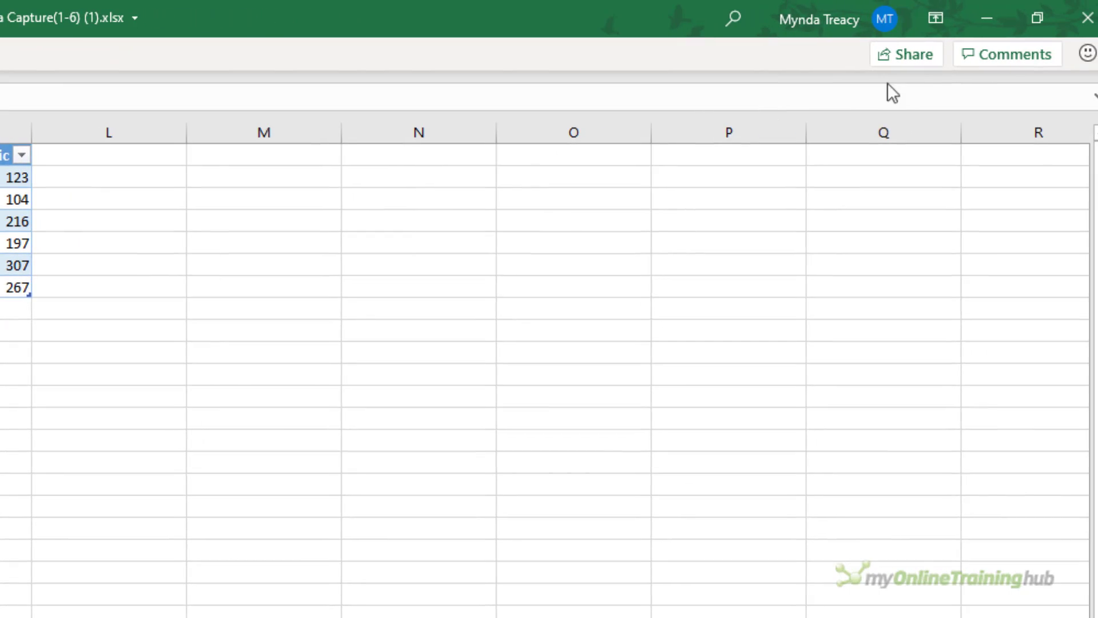
Open Excel's Feedback options for sending a like, a dislike or a suggestion
click(1087, 53)
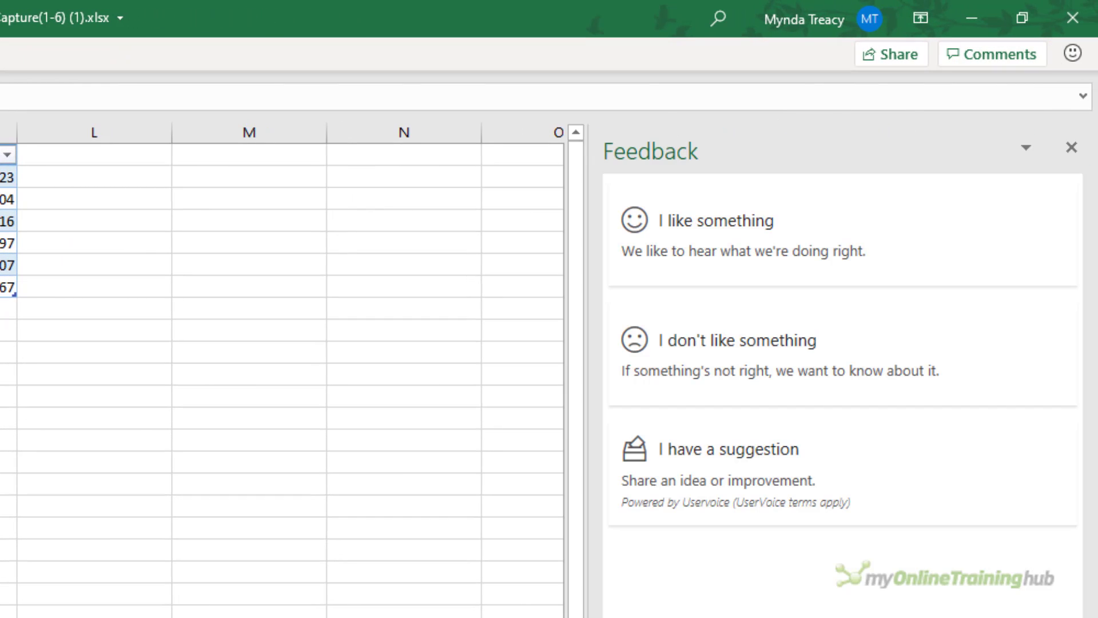